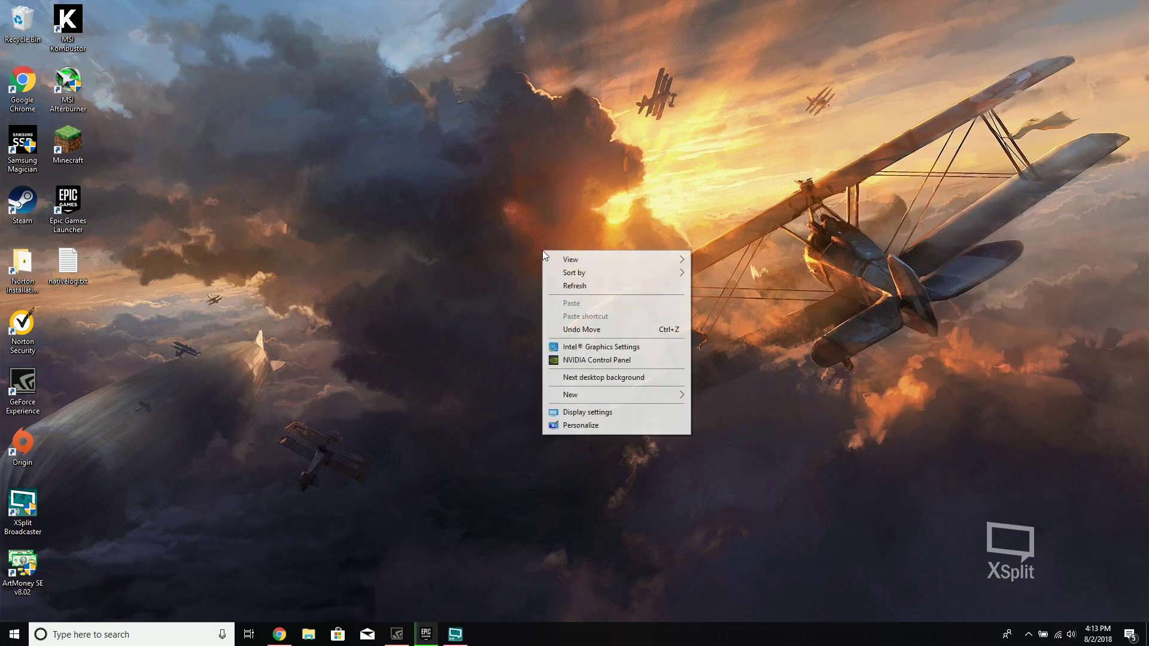
Search the web for "nivida drivers" in a new browser tab and look over NVIDIA's Download Drivers page
{"action": "left_click", "coordinate": [279, 634]}
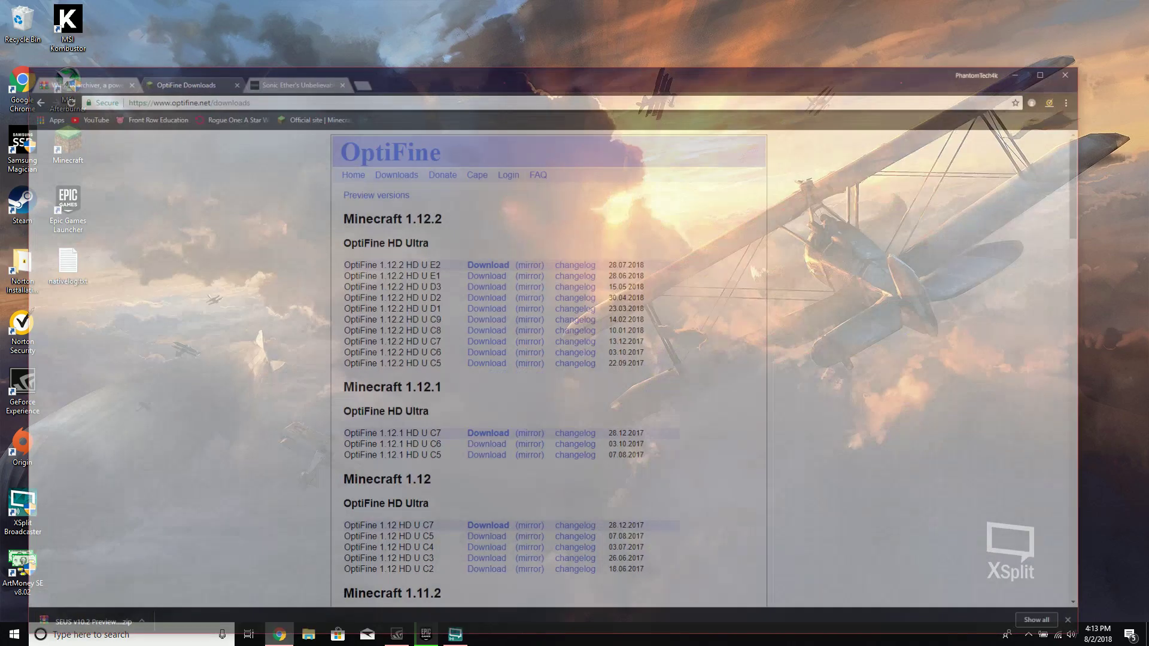
{"action": "left_click", "coordinate": [366, 22]}
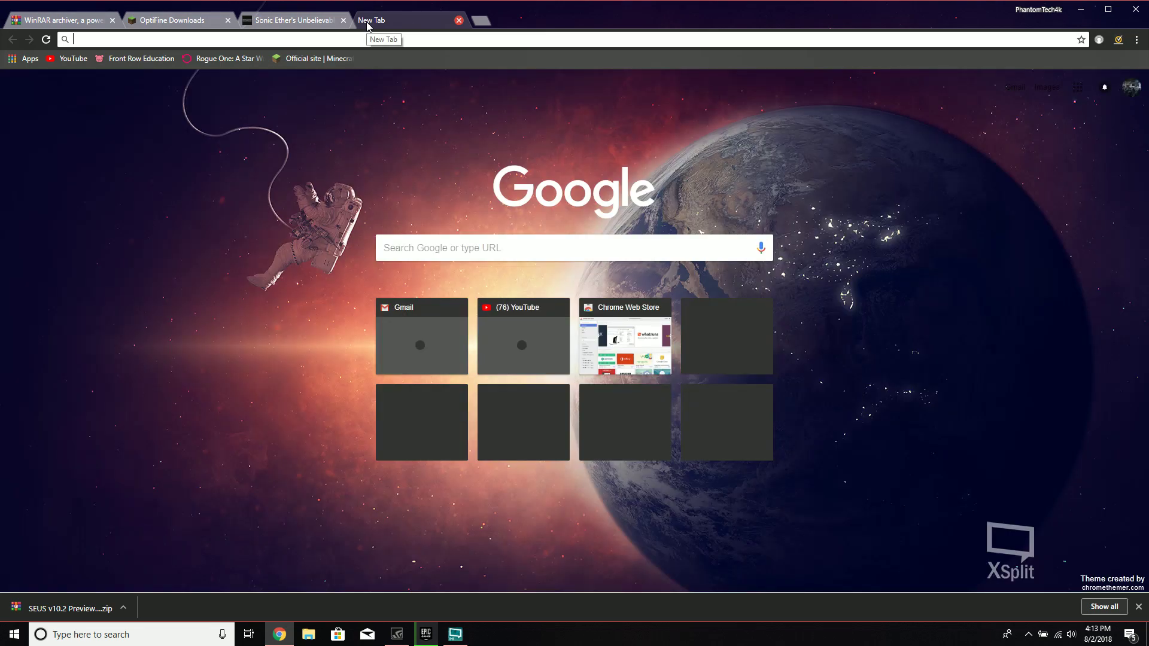
{"action": "type", "text": "nivida"}
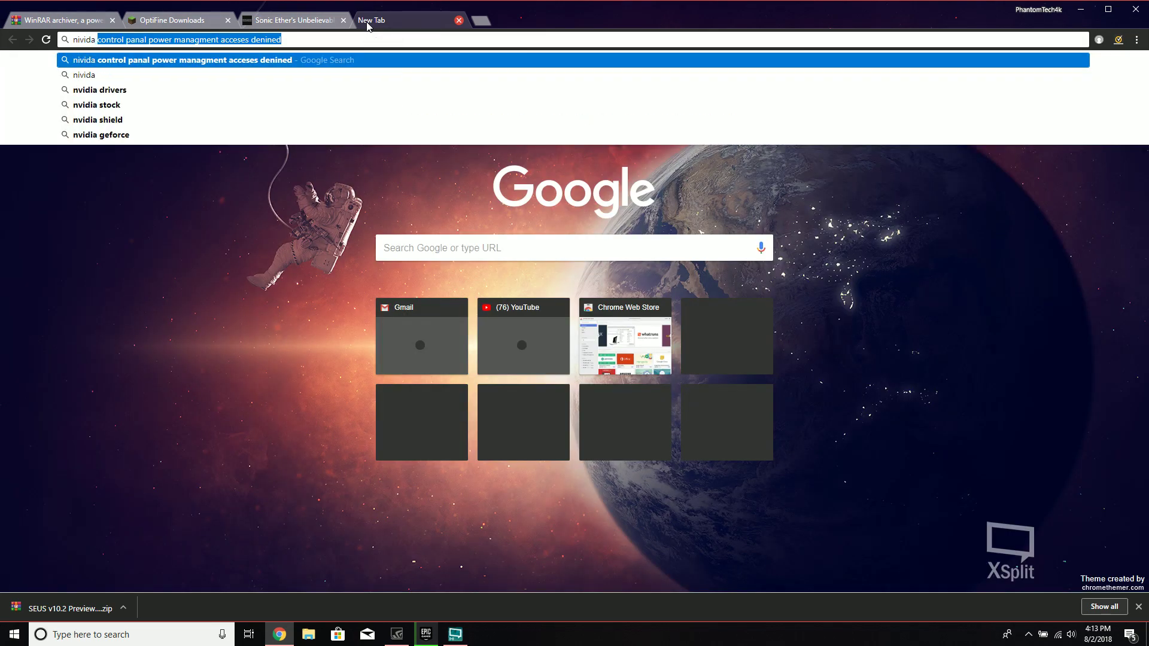
{"action": "type", "text": " drivers"}
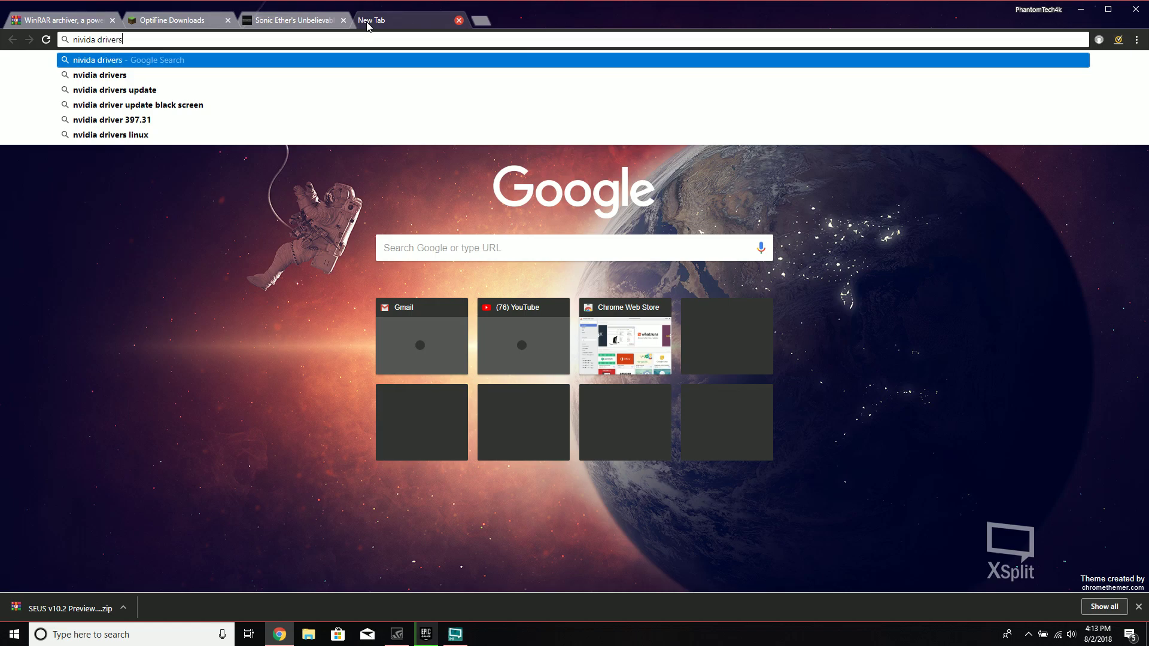
{"action": "key", "text": "Return"}
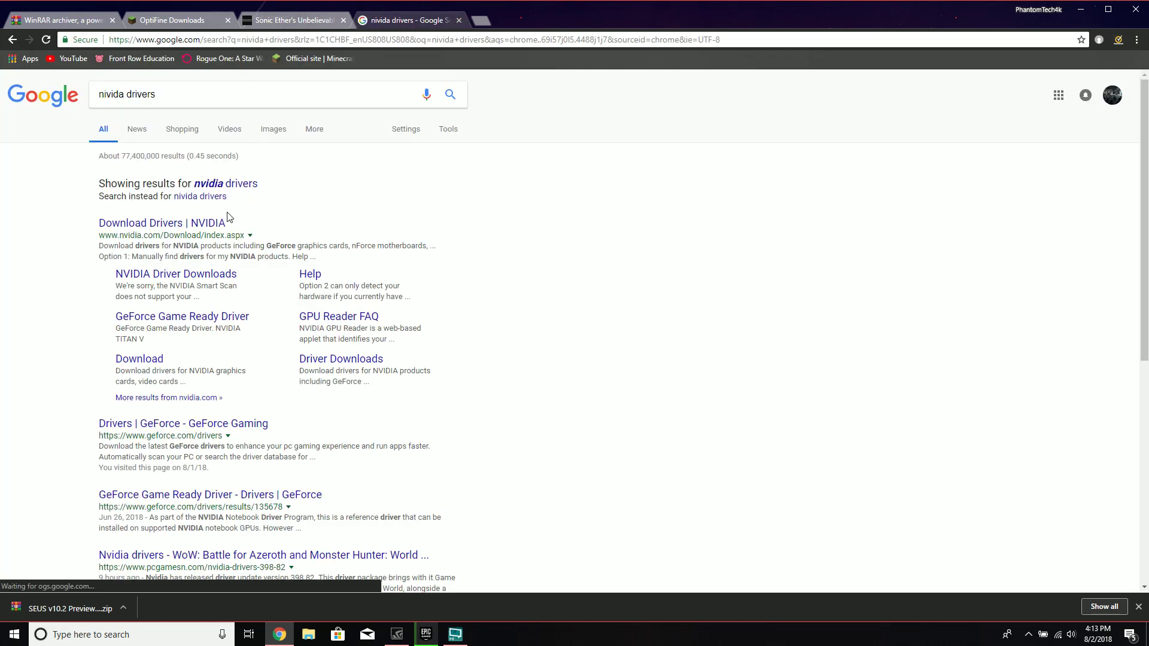
{"action": "left_click", "coordinate": [209, 225]}
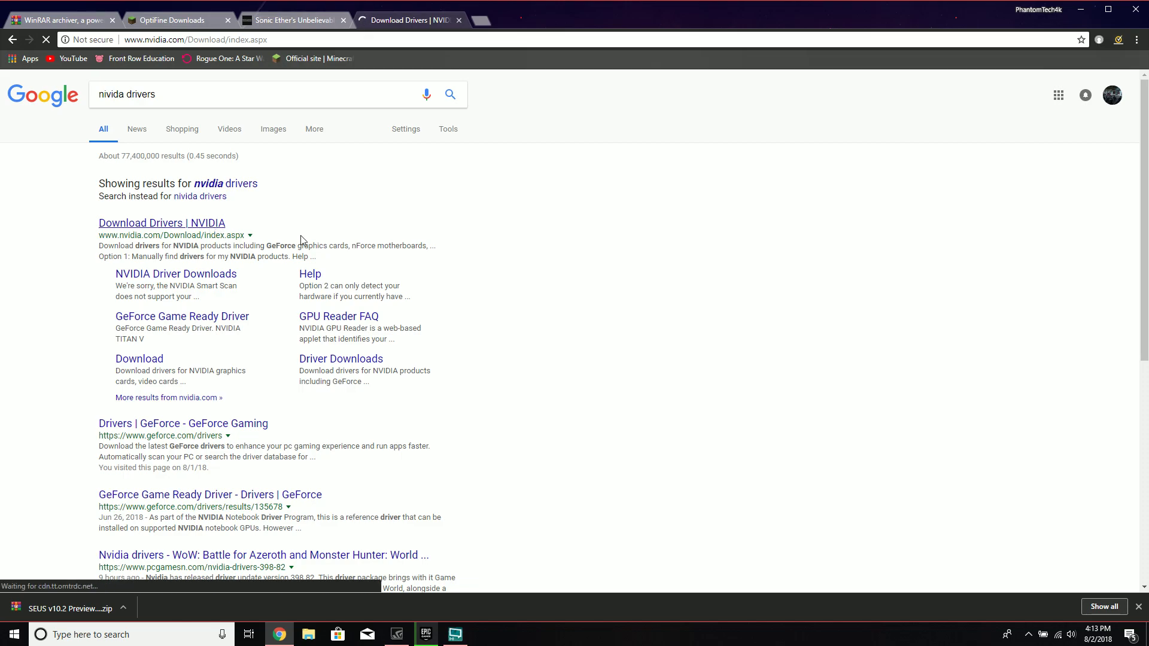
{"action": "scroll", "coordinate": [628, 343], "scroll_direction": "down", "scroll_amount": 3}
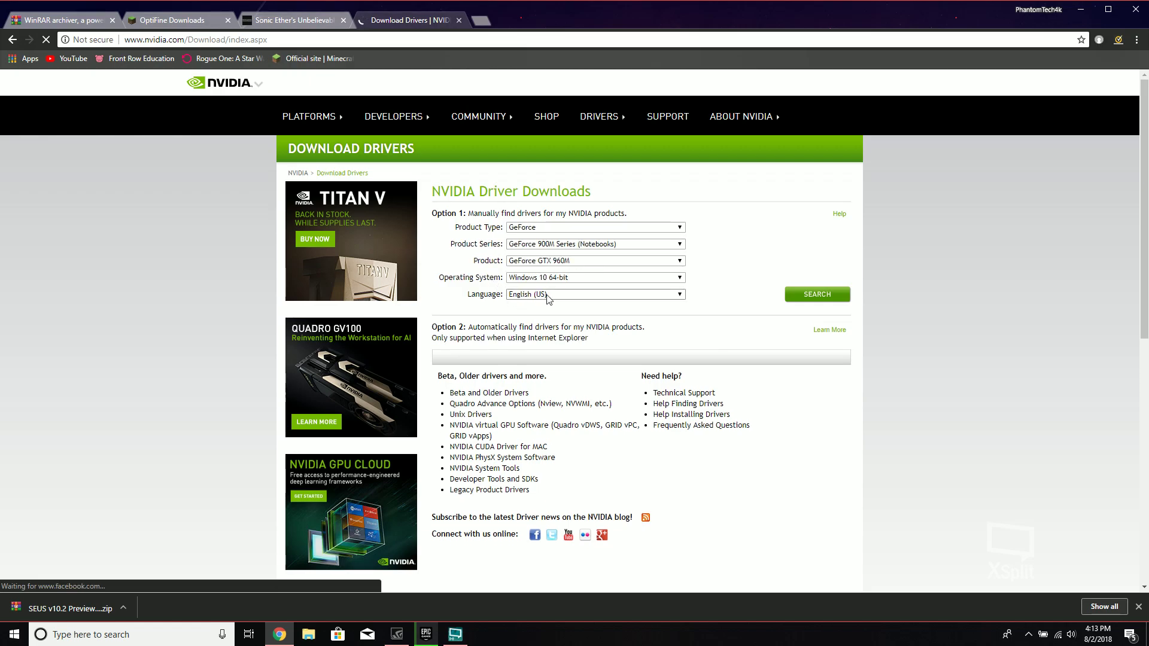
{"action": "scroll", "coordinate": [993, 389], "scroll_direction": "down", "scroll_amount": 2}
{"action": "scroll", "coordinate": [972, 391], "scroll_direction": "up", "scroll_amount": 2}
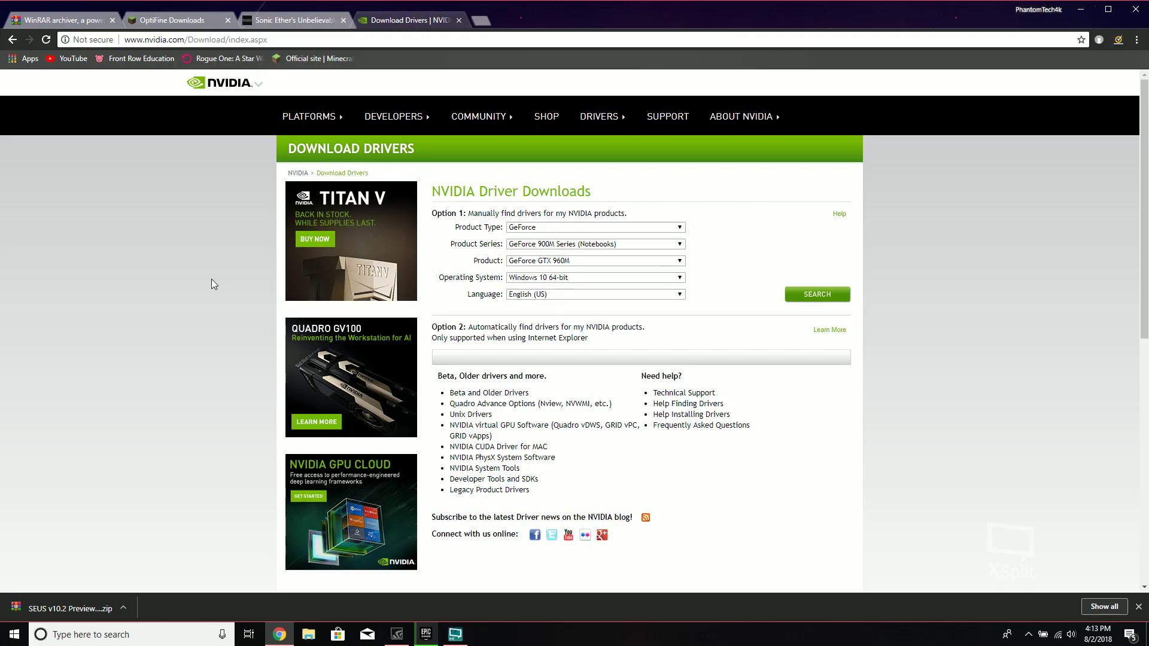
{"action": "scroll", "coordinate": [551, 385], "scroll_direction": "down", "scroll_amount": 5}
{"action": "scroll", "coordinate": [564, 466], "scroll_direction": "up", "scroll_amount": 5}
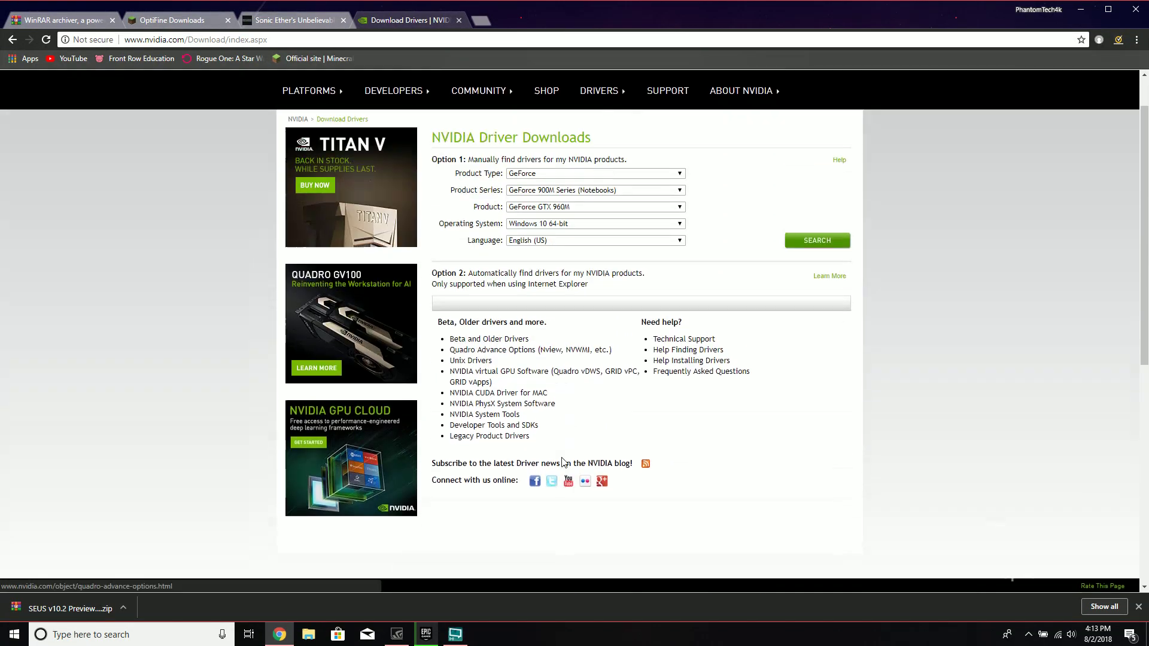
Minimize the browser and open NVIDIA Control Panel from the desktop
{"action": "left_click", "coordinate": [1081, 10]}
{"action": "right_click", "coordinate": [532, 149]}
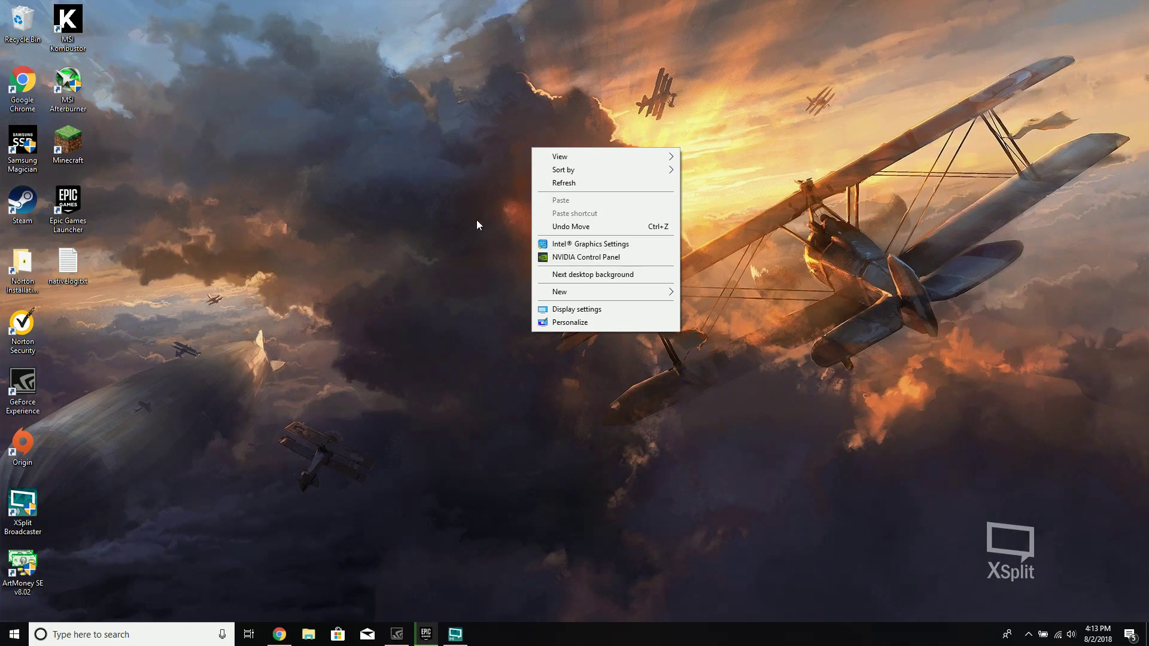
{"action": "right_click", "coordinate": [477, 221]}
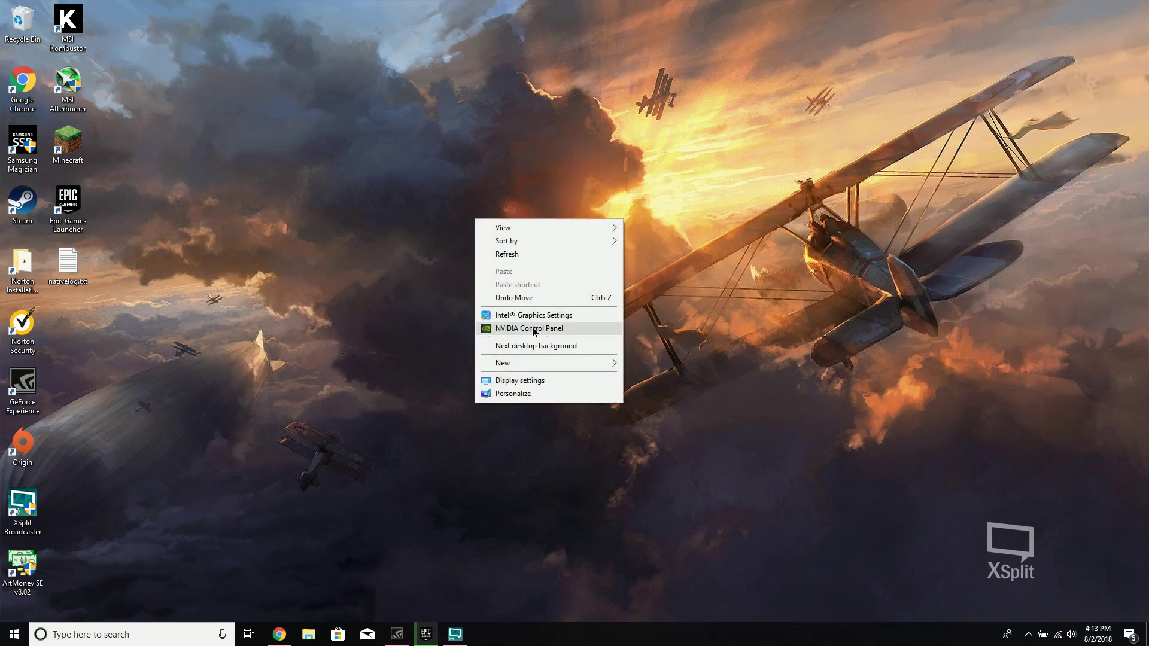
{"action": "left_click", "coordinate": [535, 330]}
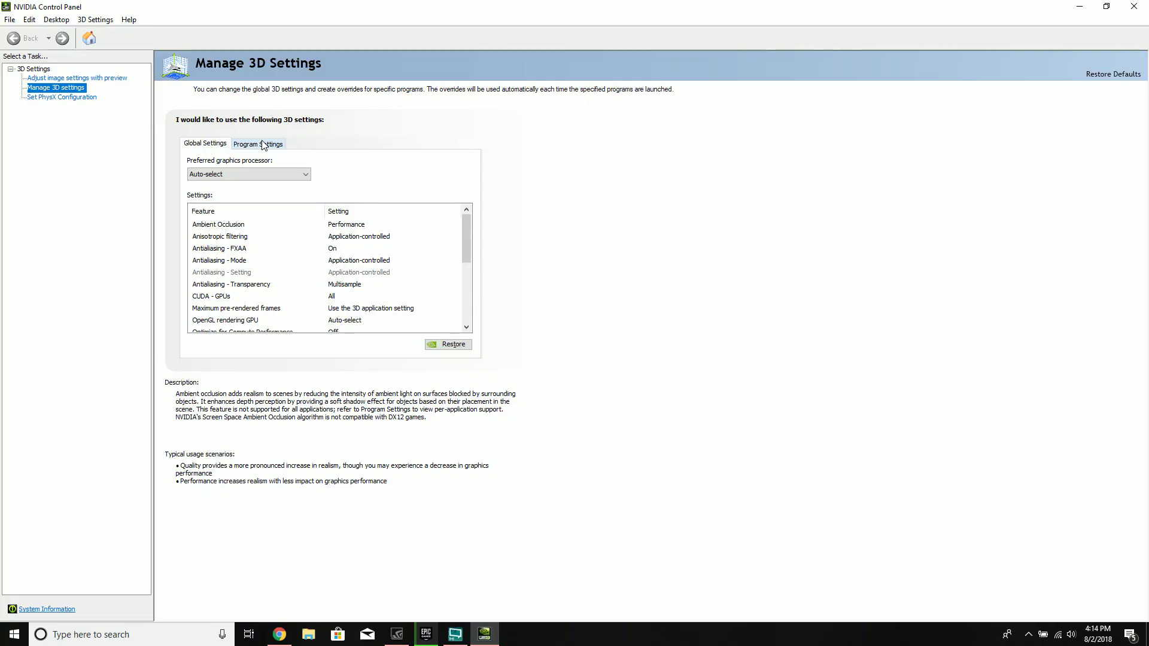
Examine the full list of global 3D settings and the image settings preview page
{"action": "scroll", "coordinate": [385, 266], "scroll_direction": "down", "scroll_amount": 3}
{"action": "scroll", "coordinate": [385, 266], "scroll_direction": "up", "scroll_amount": 3}
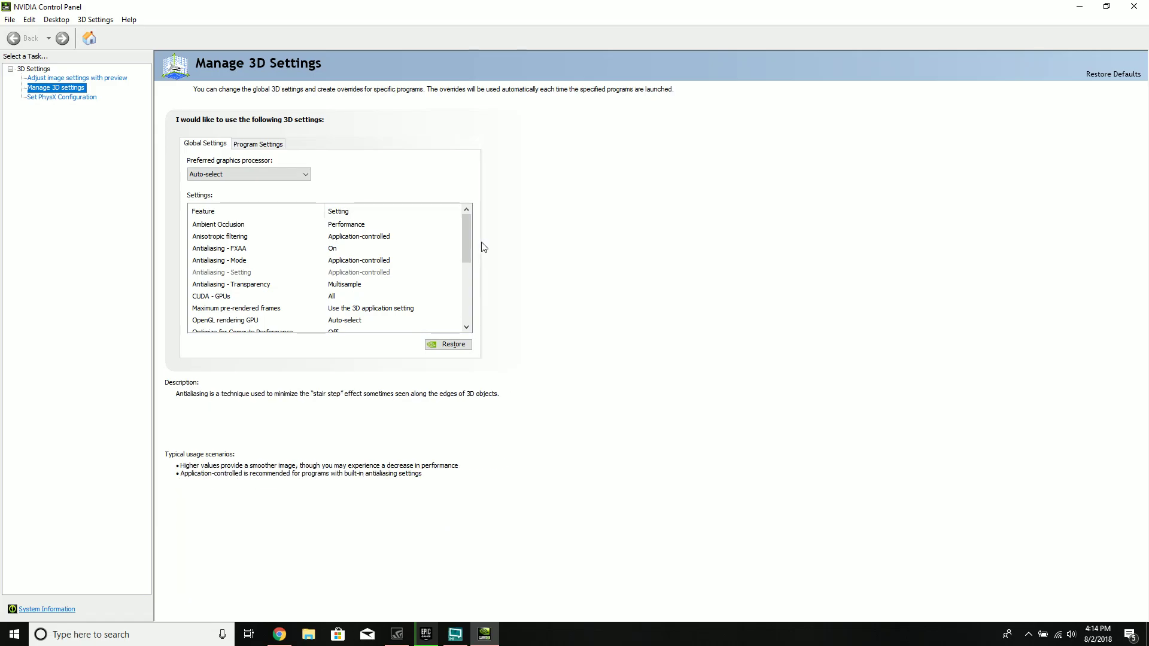
{"action": "left_click_drag", "start_coordinate": [469, 247], "coordinate": [470, 308]}
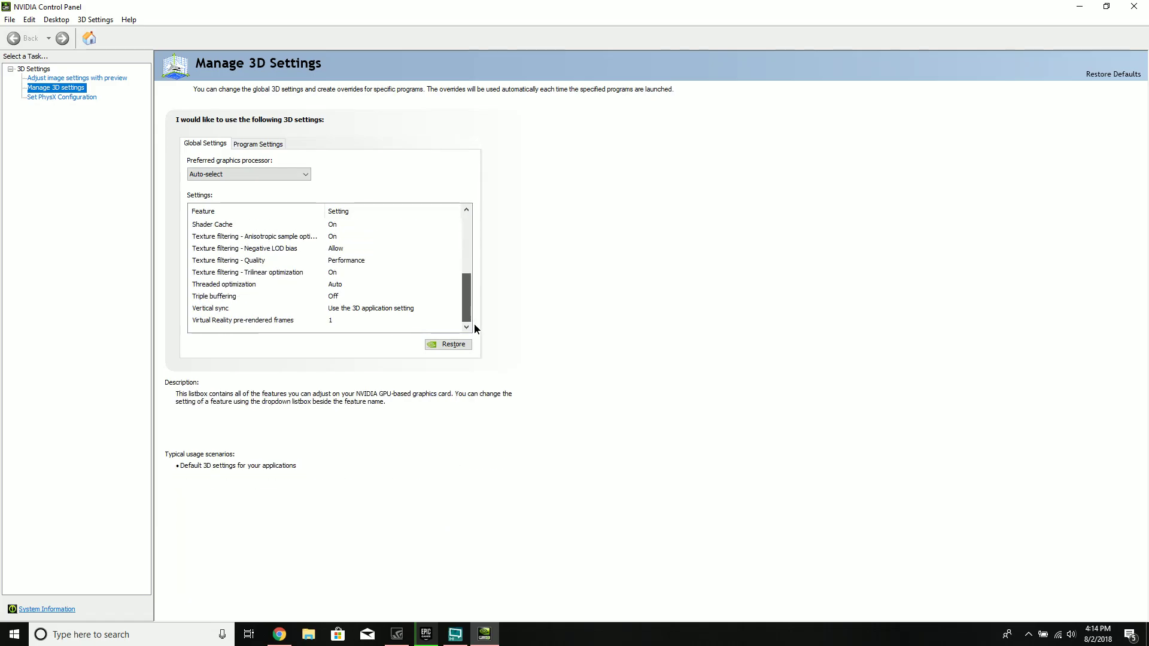
{"action": "scroll", "coordinate": [472, 315], "scroll_direction": "up", "scroll_amount": 2}
{"action": "scroll", "coordinate": [476, 269], "scroll_direction": "up", "scroll_amount": 2}
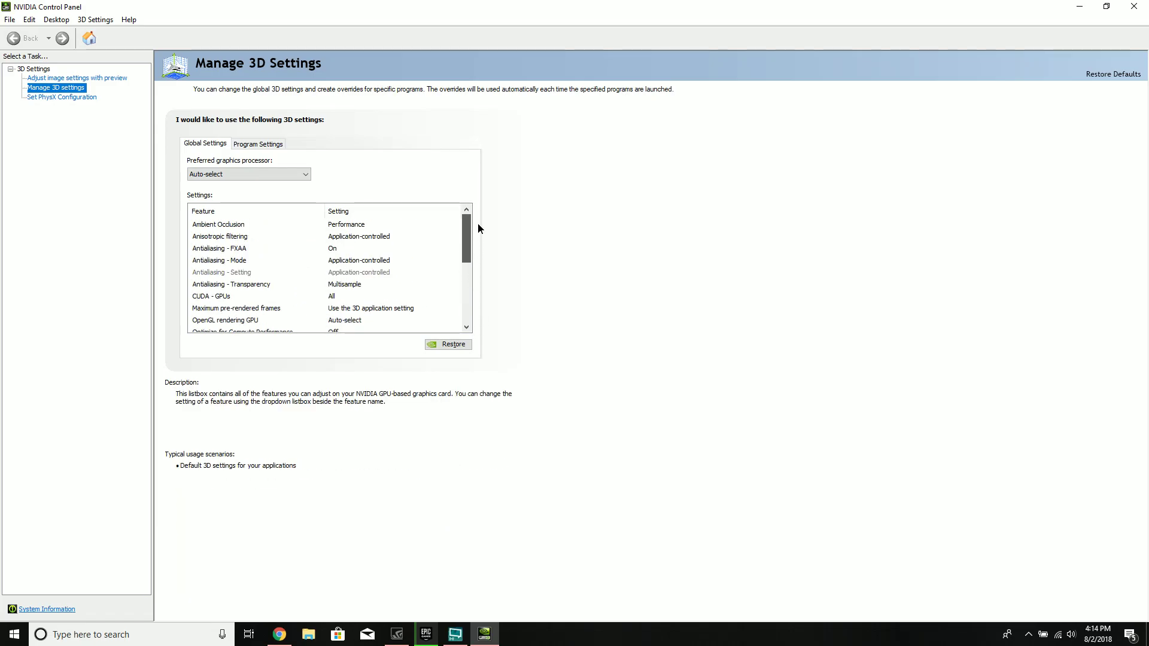
{"action": "left_click", "coordinate": [78, 80]}
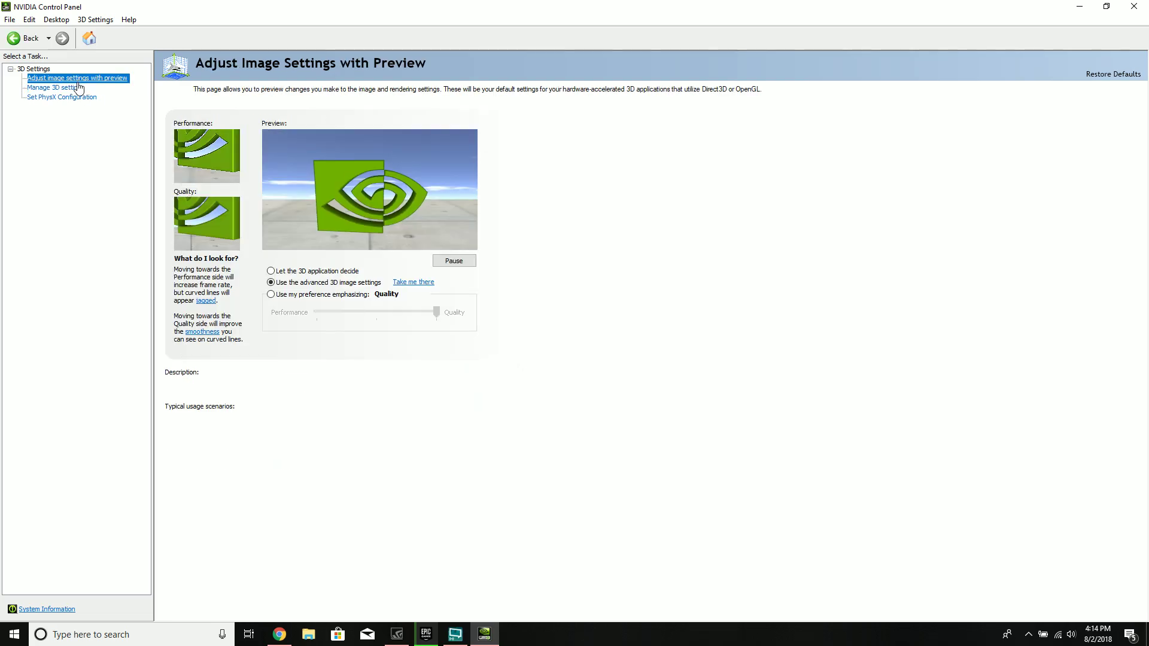
{"action": "left_click", "coordinate": [71, 88]}
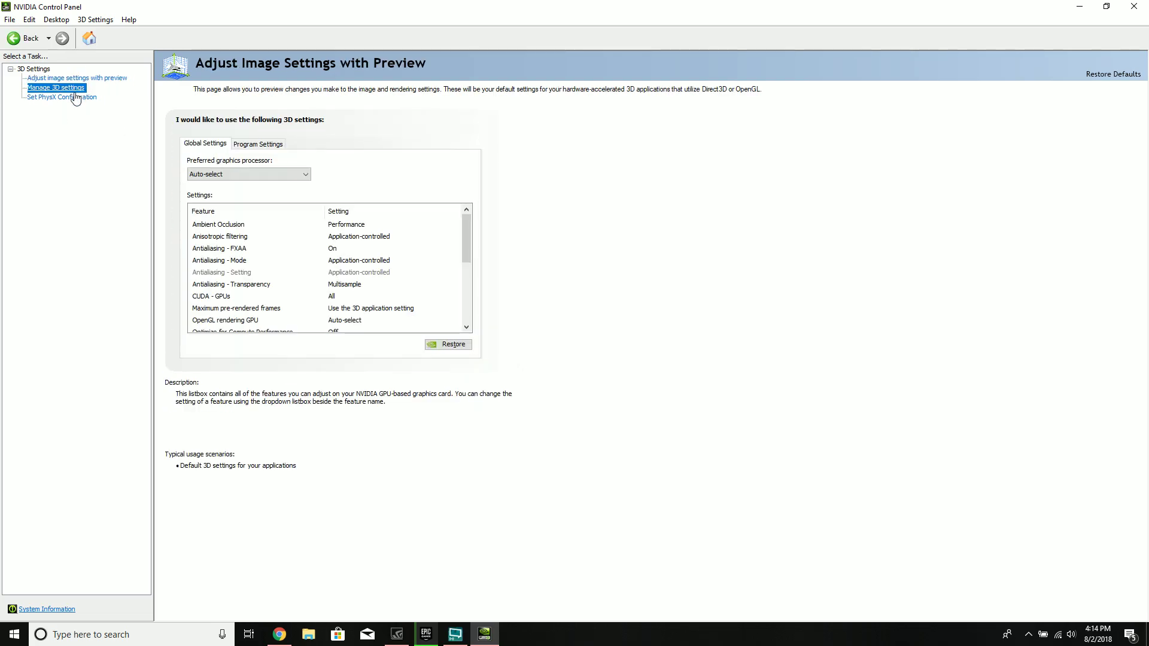
{"action": "left_click_drag", "start_coordinate": [468, 228], "coordinate": [509, 309]}
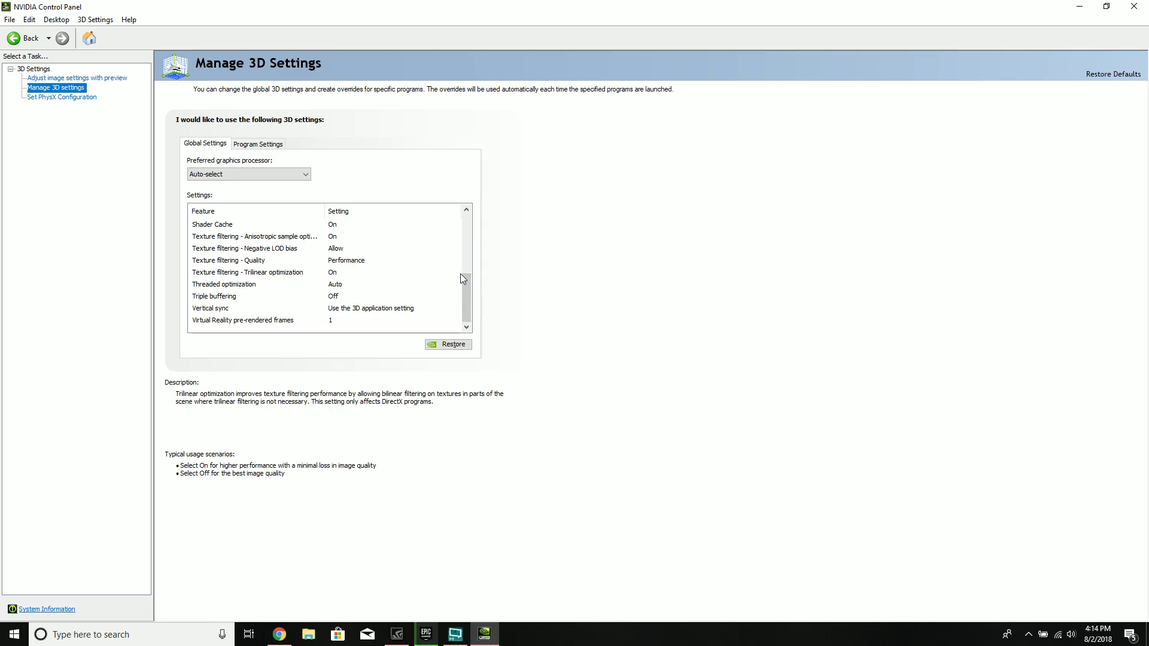
{"action": "left_click_drag", "start_coordinate": [467, 300], "coordinate": [494, 226]}
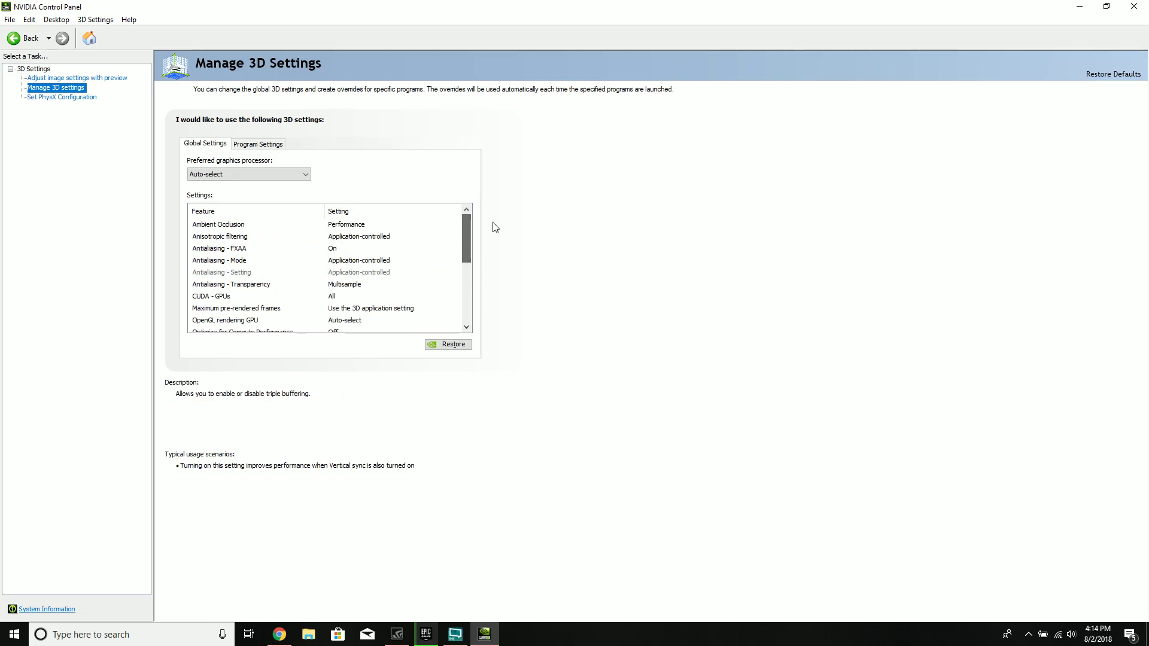
Show the per-program 3D settings, check the preferred graphics processor choice, and open the dialog for adding a program
{"action": "left_click", "coordinate": [275, 145]}
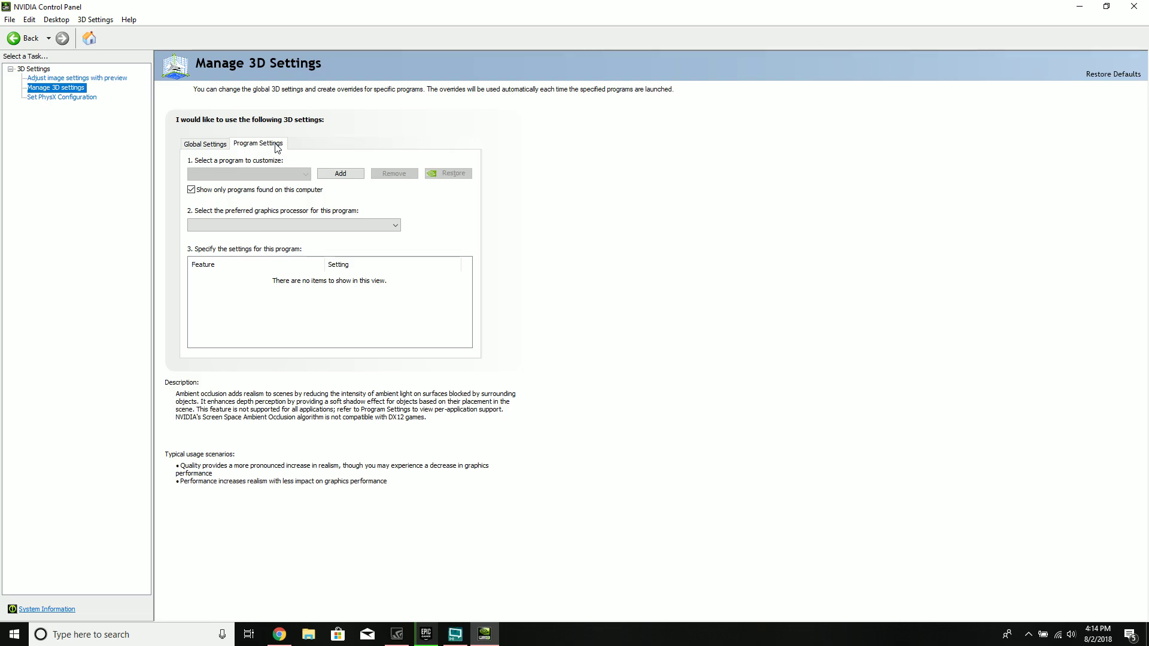
{"action": "left_click", "coordinate": [379, 231]}
{"action": "left_click", "coordinate": [379, 233]}
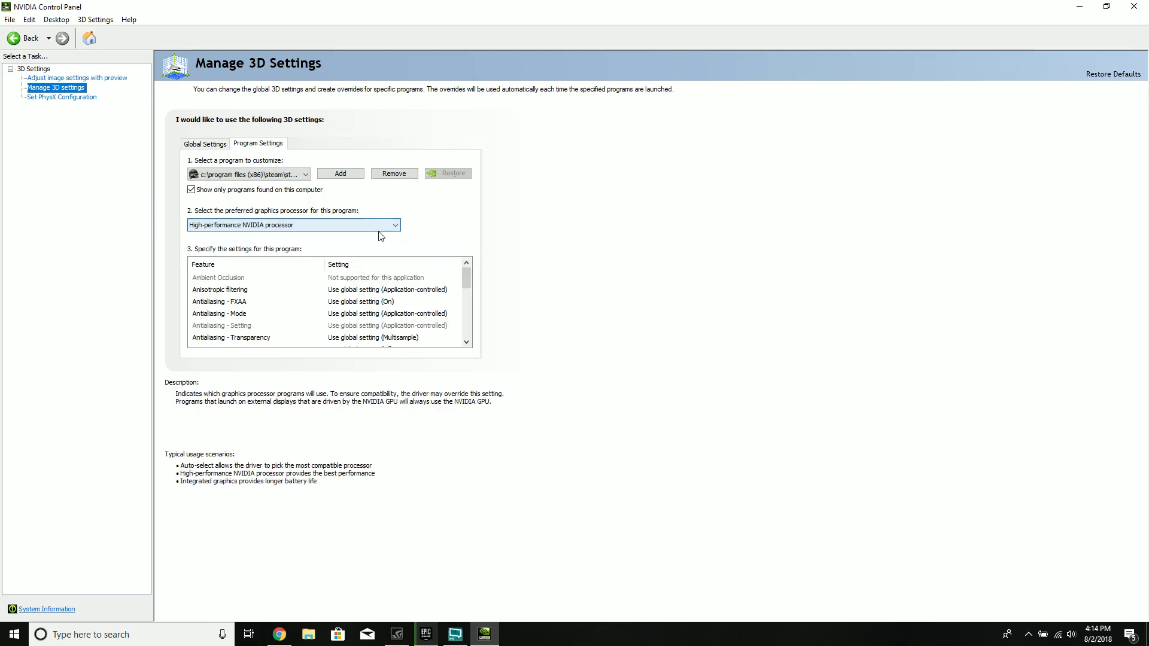
{"action": "left_click", "coordinate": [348, 178]}
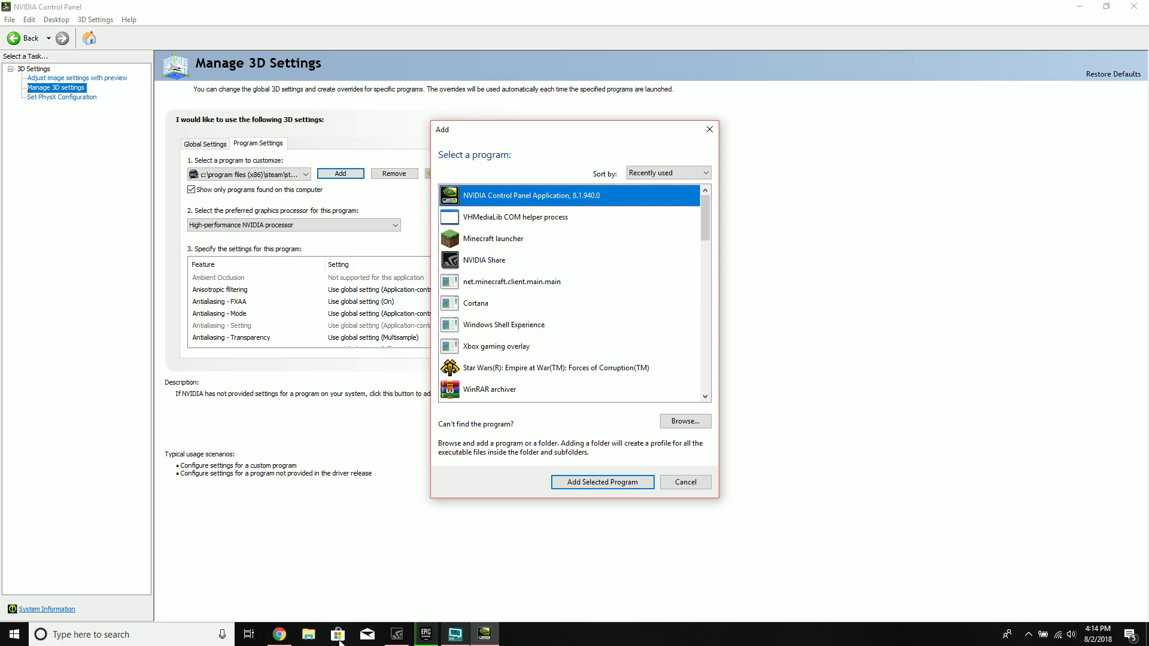
Look through the recently used programs and select Minecraft launcher as the program to add
{"action": "left_click", "coordinate": [150, 634]}
{"action": "left_click", "coordinate": [501, 627]}
{"action": "scroll", "coordinate": [535, 234], "scroll_direction": "down", "scroll_amount": 3}
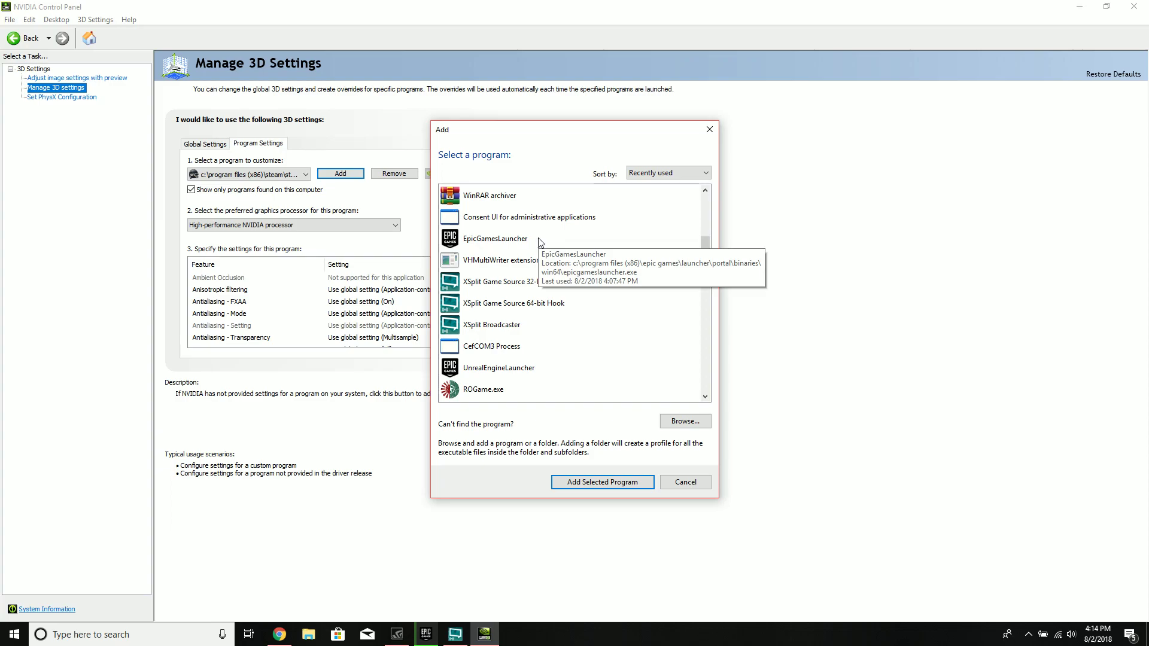
{"action": "scroll", "coordinate": [527, 242], "scroll_direction": "up", "scroll_amount": 3}
{"action": "left_click", "coordinate": [494, 241]}
{"action": "scroll", "coordinate": [595, 302], "scroll_direction": "down", "scroll_amount": 10}
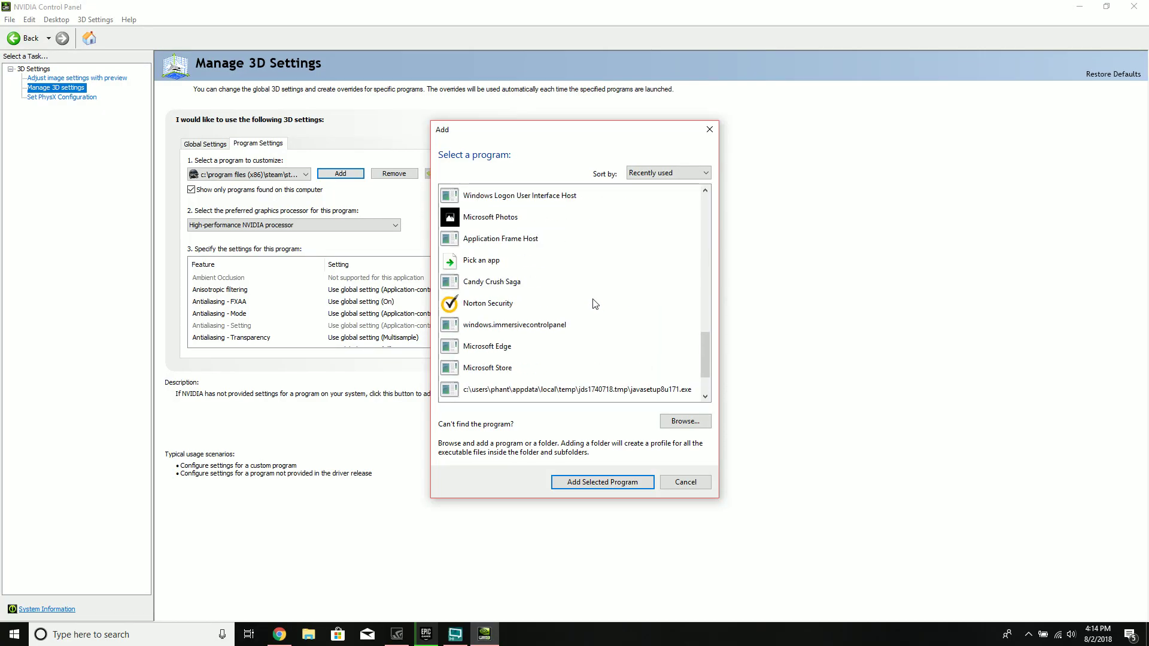
{"action": "scroll", "coordinate": [595, 302], "scroll_direction": "up", "scroll_amount": 10}
Find Minecraft with Windows search, open its launcher, and start the game
{"action": "left_click", "coordinate": [90, 635]}
{"action": "type", "text": "m"}
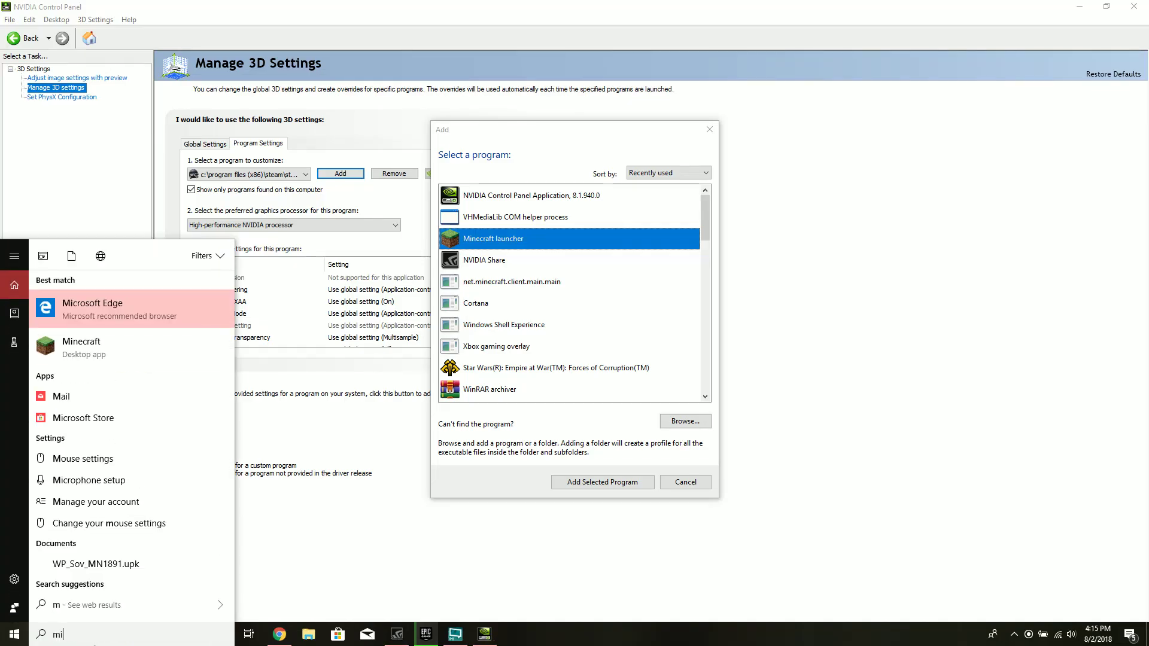
{"action": "type", "text": "i"}
{"action": "left_click", "coordinate": [129, 322]}
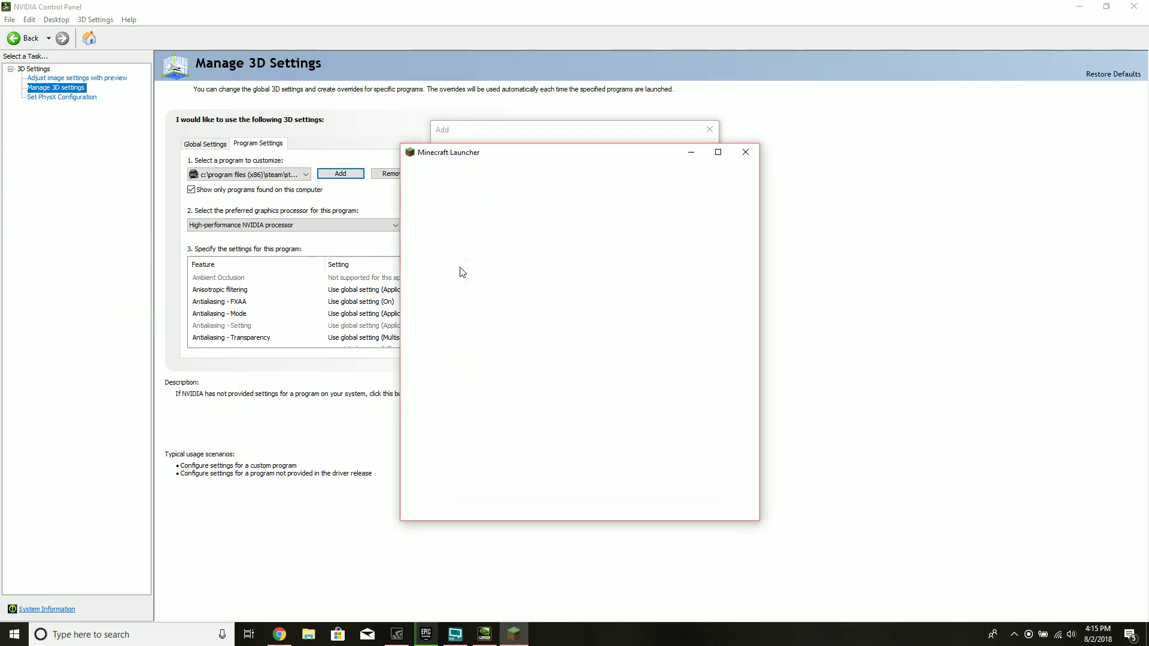
{"action": "mouse_move", "coordinate": [482, 163]}
{"action": "left_mouse_down"}
{"action": "mouse_move", "coordinate": [431, 115]}
{"action": "mouse_move", "coordinate": [456, 153]}
{"action": "mouse_move", "coordinate": [476, 143]}
{"action": "left_mouse_up"}
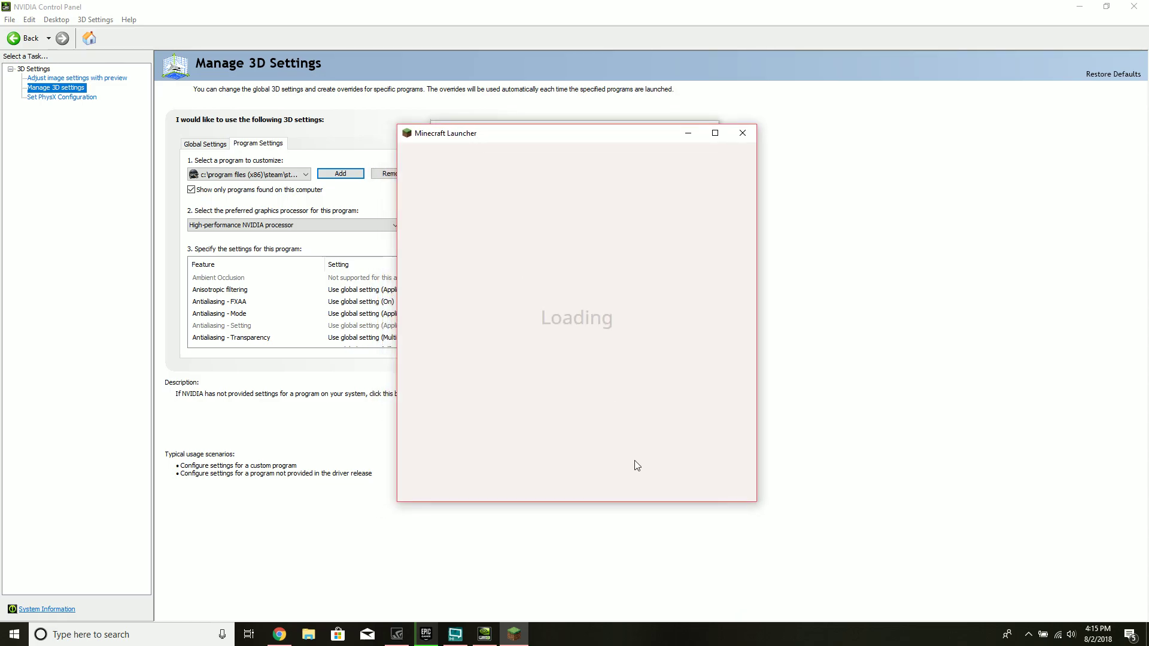
{"action": "left_click", "coordinate": [608, 470]}
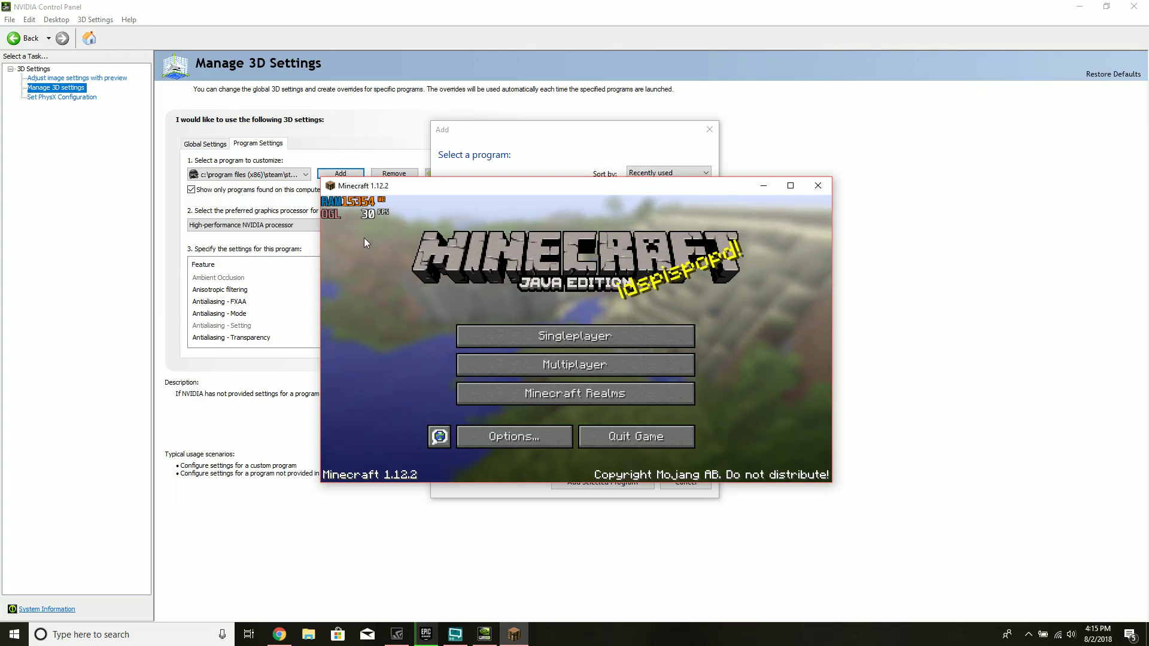
View Minecraft's video settings with the frame rate overlay, and return to NVIDIA Control Panel
{"action": "left_click", "coordinate": [544, 436]}
{"action": "left_click", "coordinate": [515, 339]}
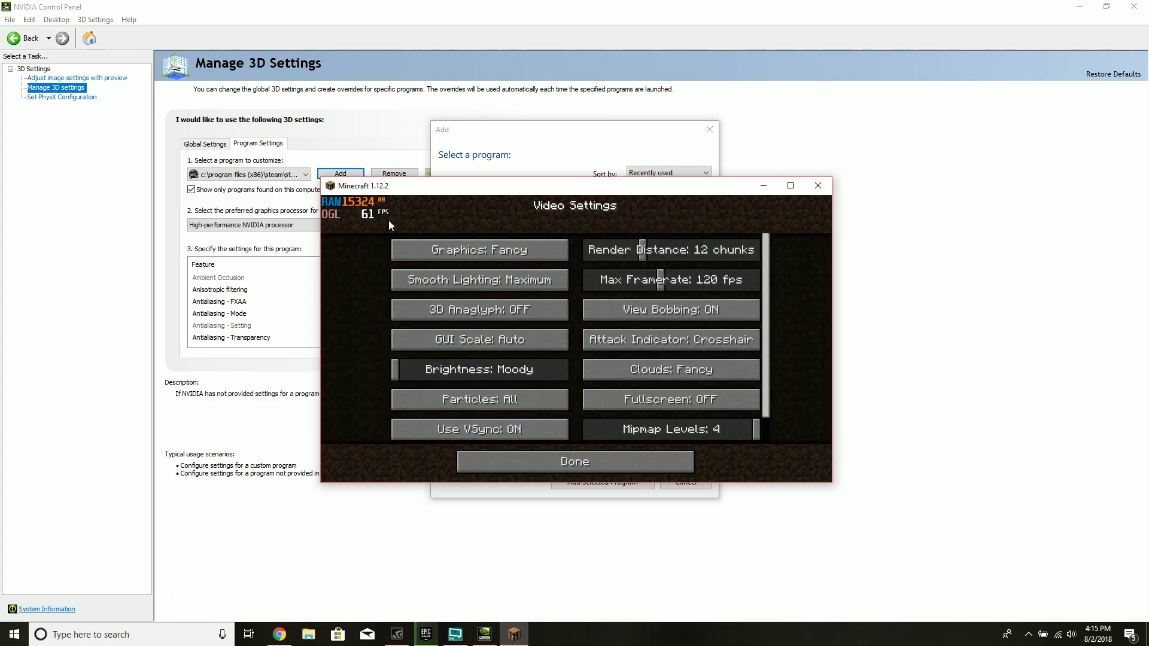
{"action": "key", "text": "alt+Tab"}
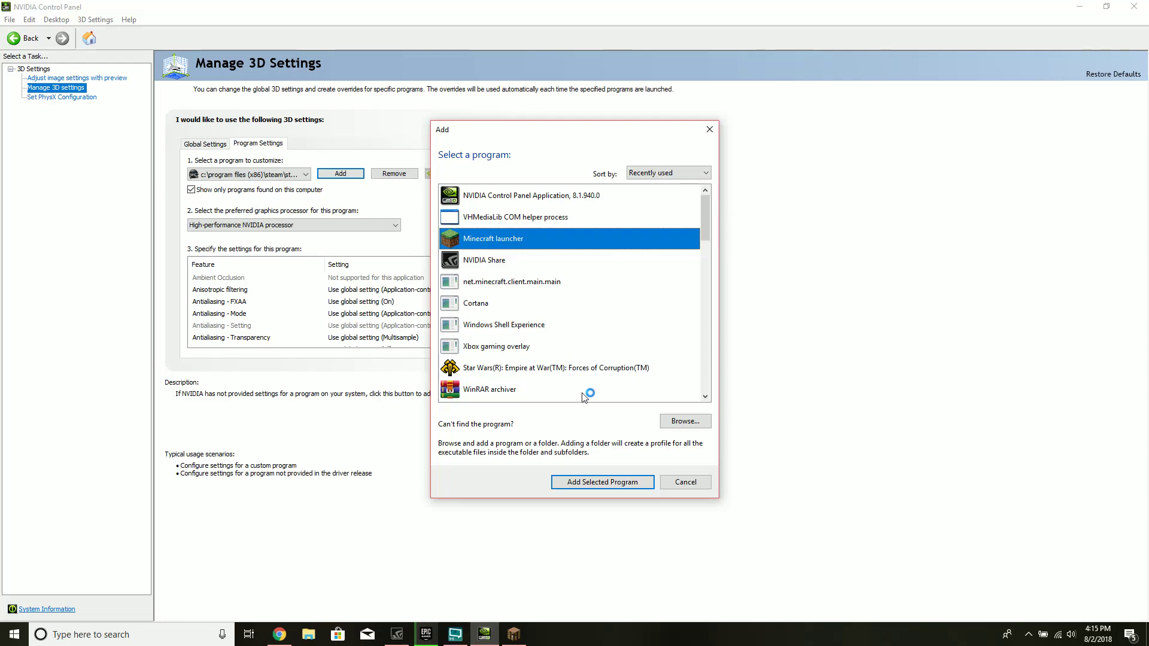
Bring the Minecraft game window back in front of NVIDIA Control Panel and move it up and to the left
{"action": "left_click", "coordinate": [517, 636]}
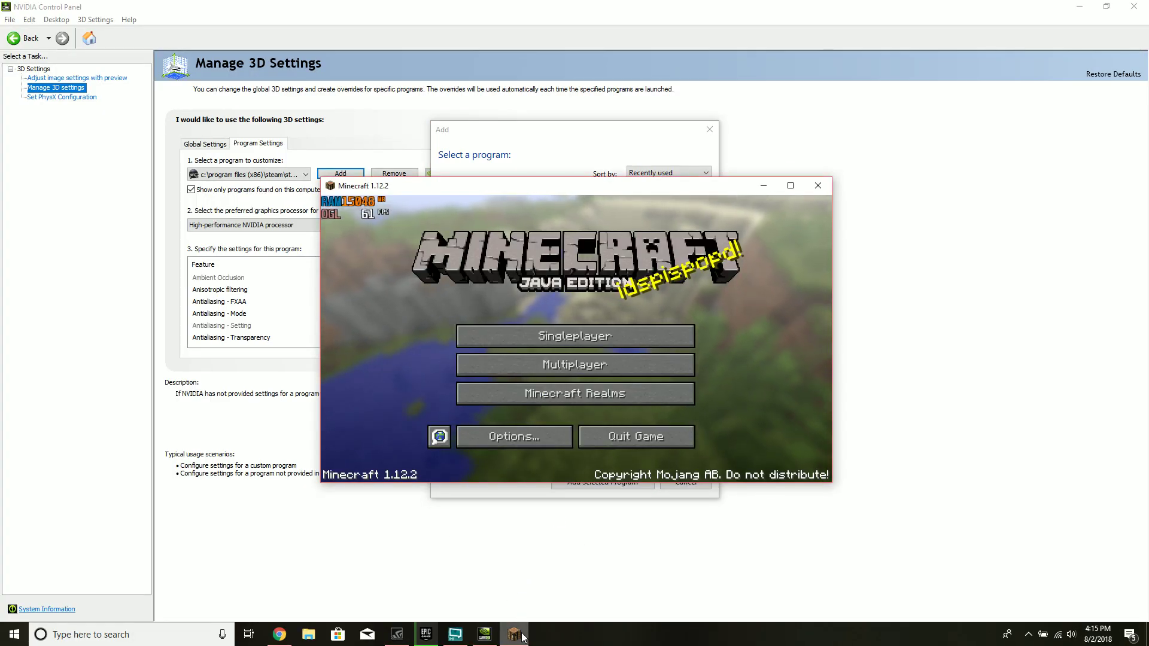
{"action": "left_click", "coordinate": [520, 635]}
{"action": "left_click", "coordinate": [518, 637]}
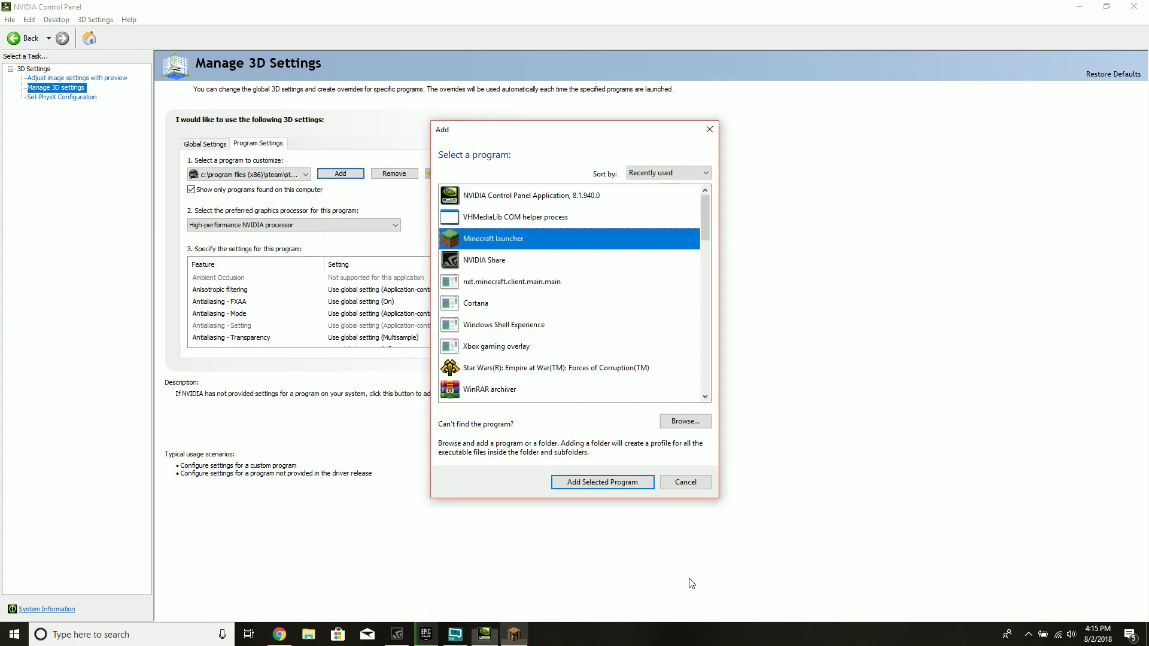
{"action": "left_click", "coordinate": [515, 638]}
{"action": "left_click_drag", "start_coordinate": [392, 192], "coordinate": [333, 132]}
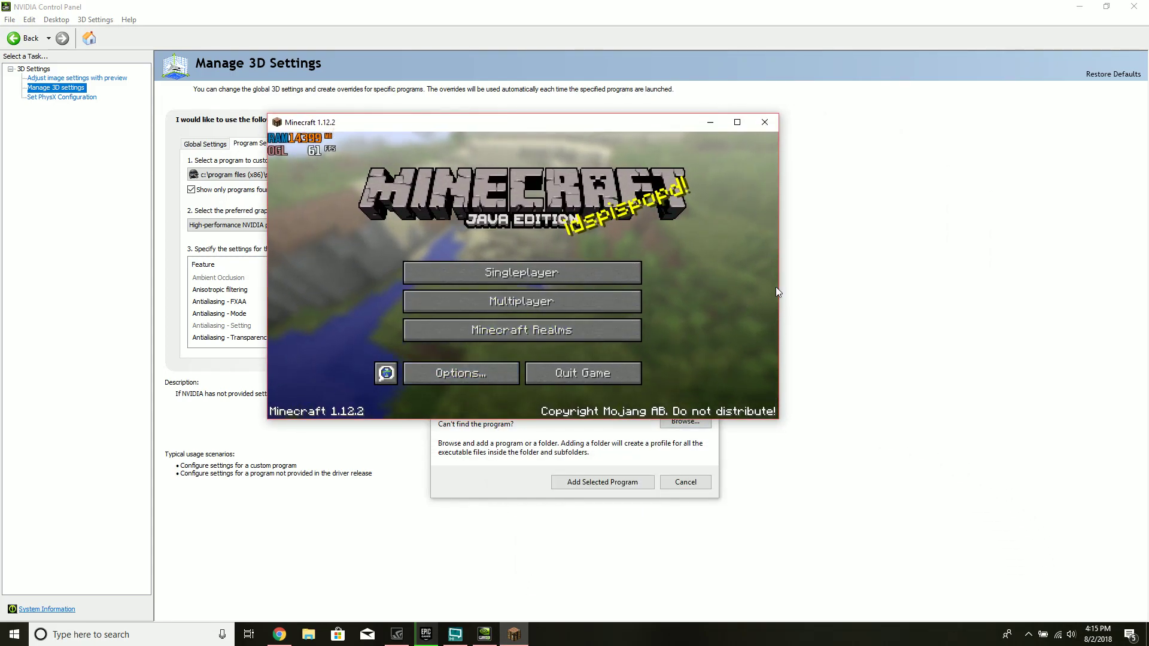
Close Minecraft and the dialog for adding a program, and minimize NVIDIA Control Panel
{"action": "left_click", "coordinate": [775, 124]}
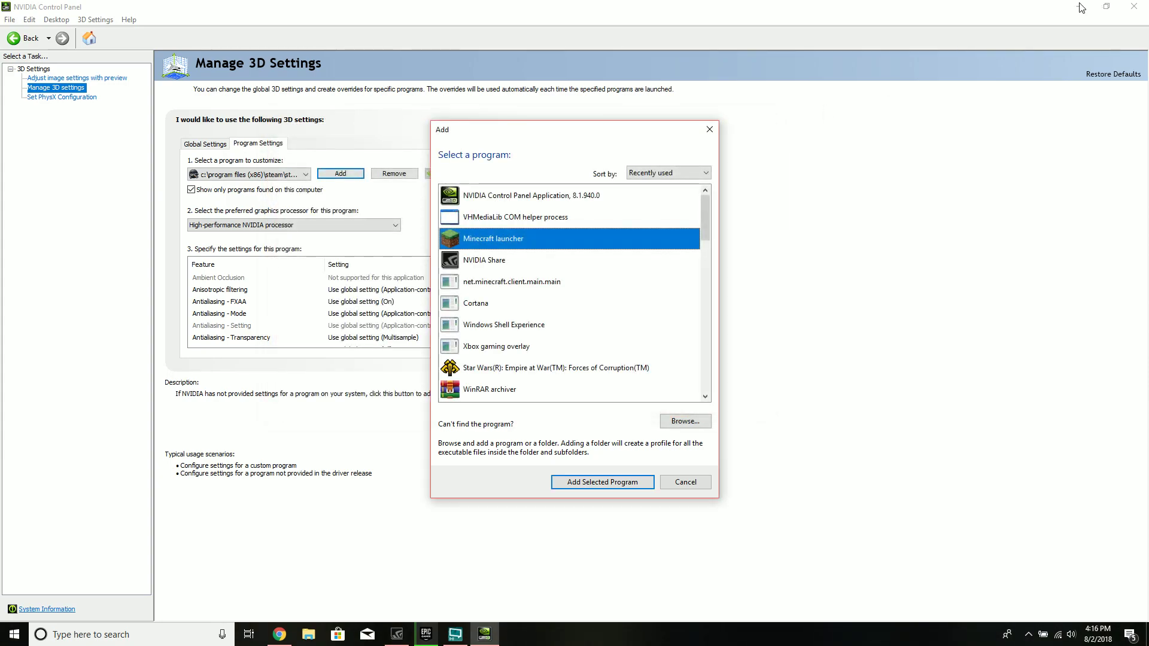
{"action": "left_click", "coordinate": [709, 129]}
{"action": "left_click", "coordinate": [1079, 6]}
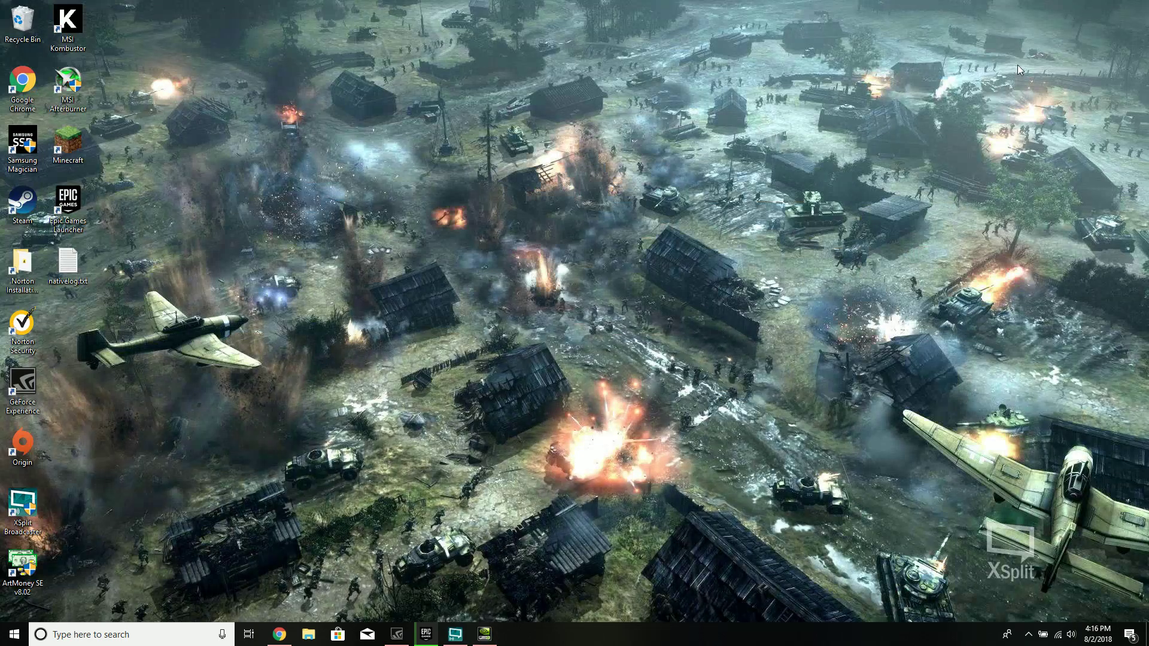
{"action": "right_click", "coordinate": [75, 151]}
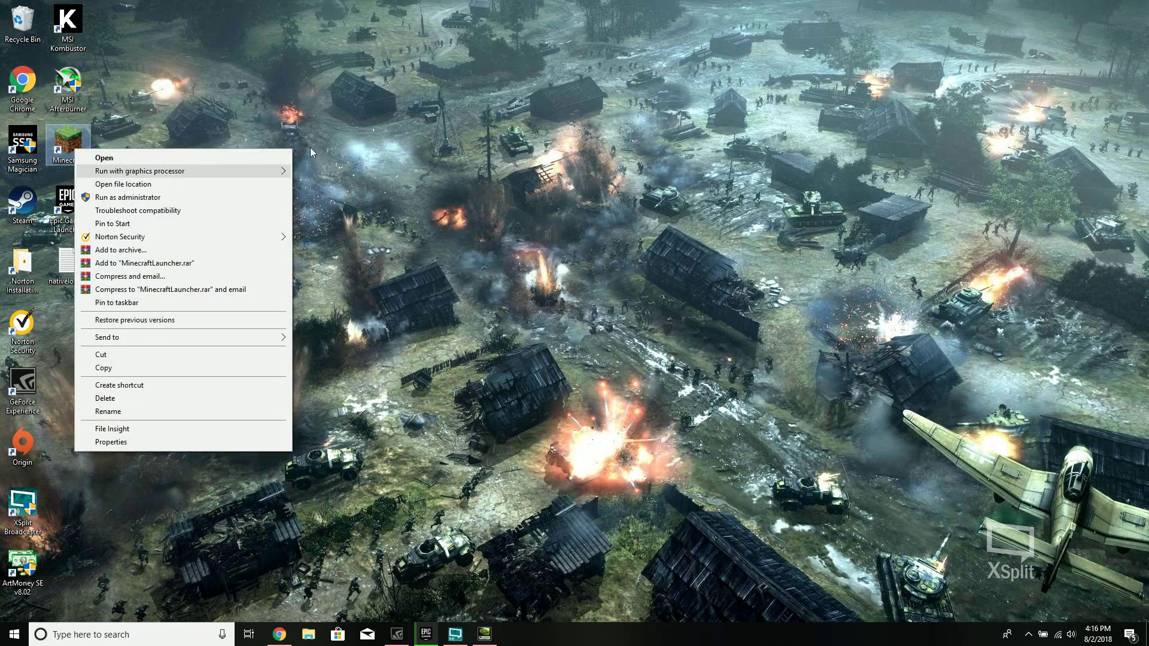
{"action": "left_click", "coordinate": [125, 142]}
{"action": "left_click_drag", "start_coordinate": [15, 609], "coordinate": [119, 9]}
{"action": "right_click", "coordinate": [22, 21]}
{"action": "left_click", "coordinate": [35, 60]}
{"action": "left_click", "coordinate": [623, 326]}
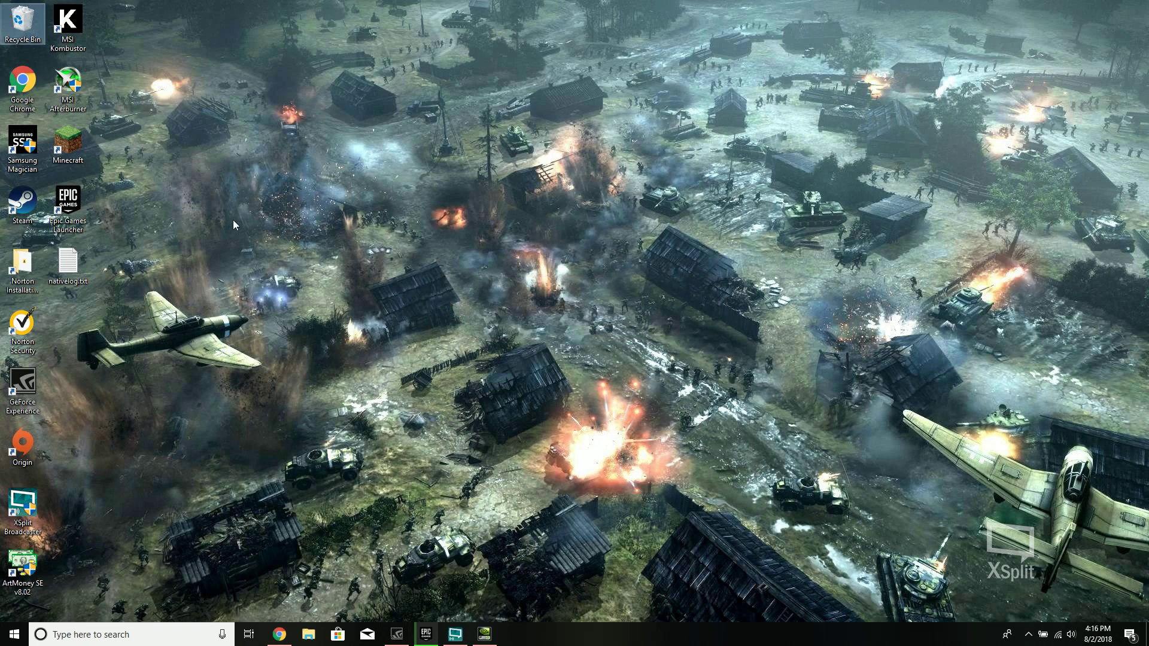
Open the file location of the Minecraft desktop shortcut and move the folder window further down the desktop
{"action": "right_click", "coordinate": [66, 141]}
{"action": "mouse_move", "coordinate": [116, 167]}
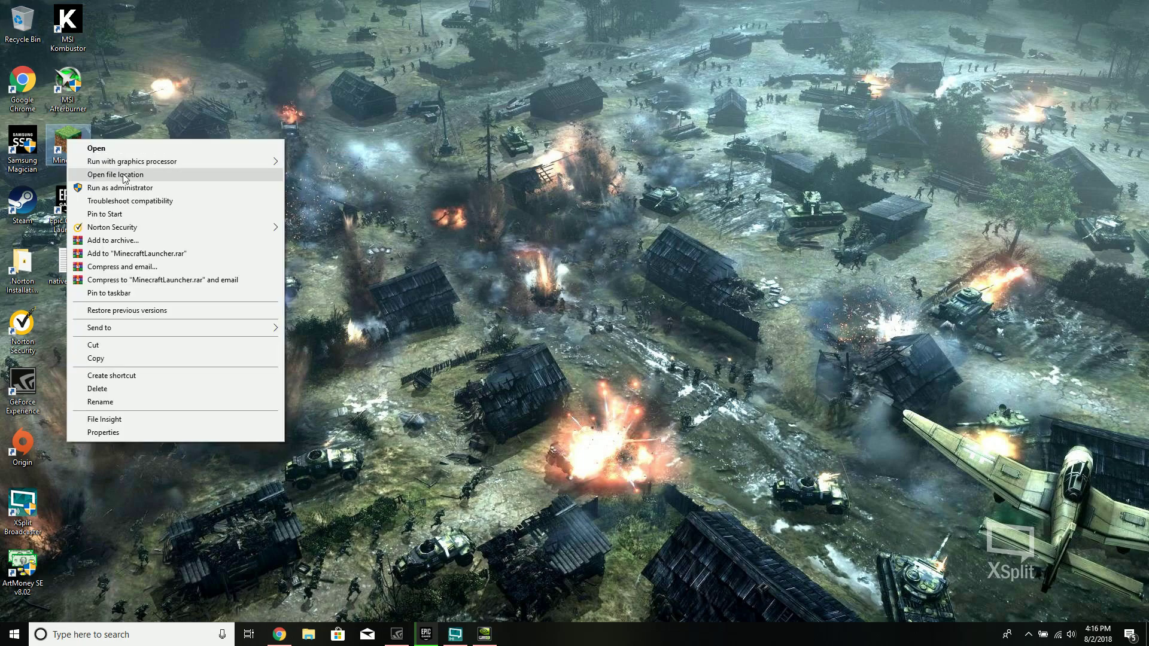
{"action": "left_click", "coordinate": [115, 175]}
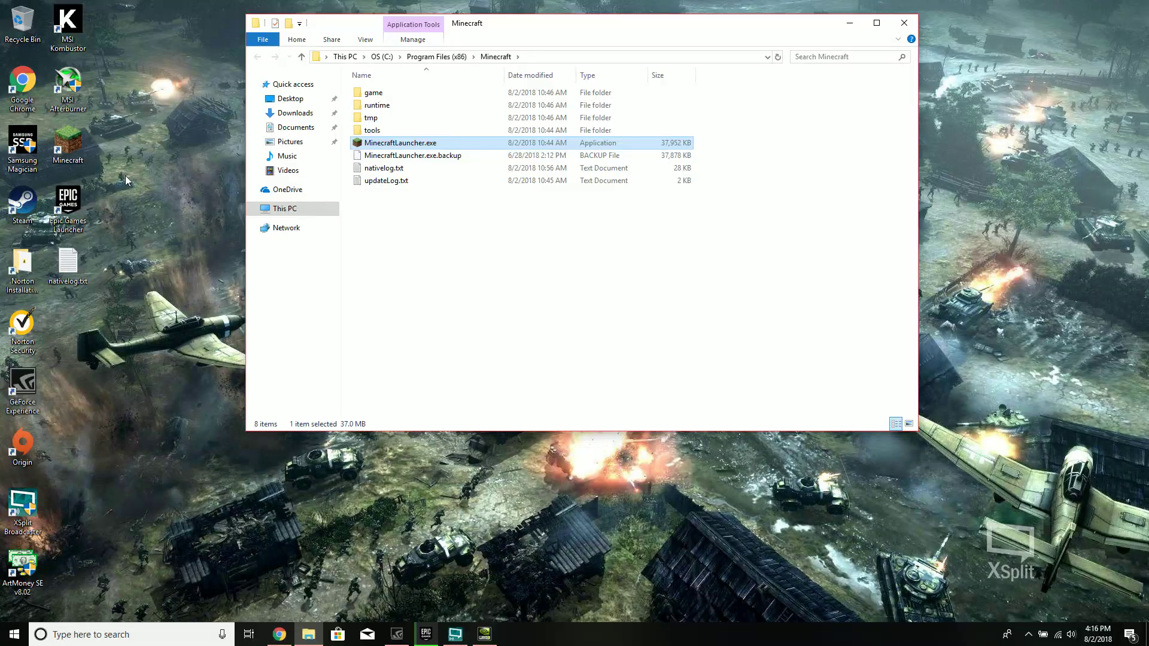
{"action": "left_click_drag", "start_coordinate": [523, 77], "coordinate": [514, 120]}
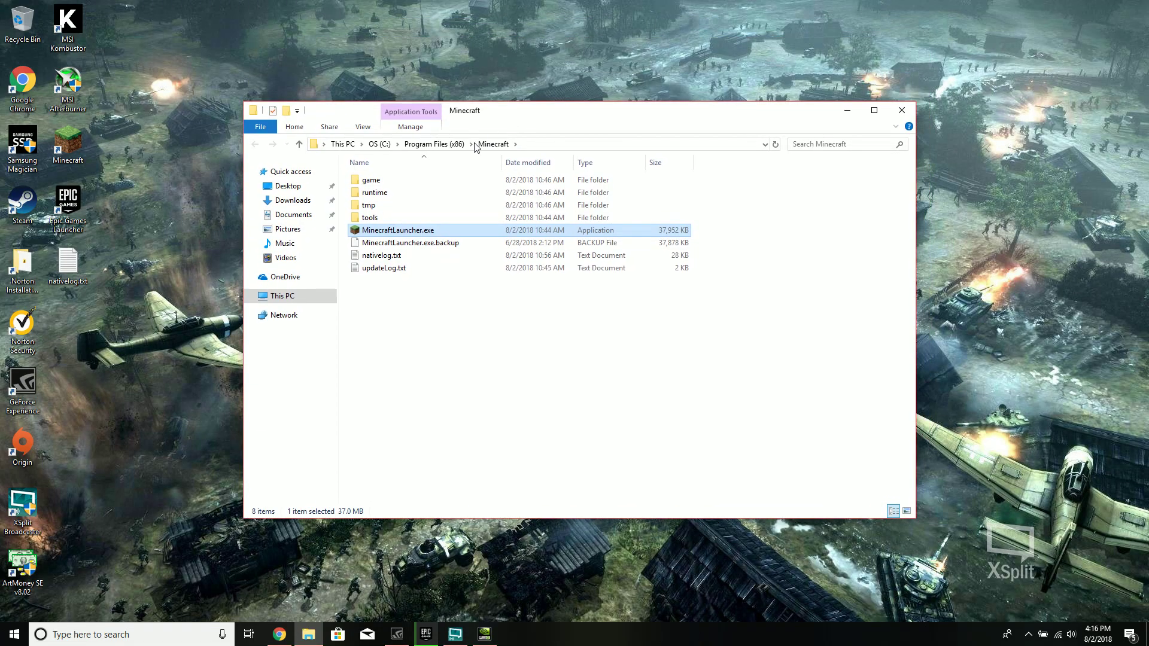
Browse from the Minecraft folder through runtime, jre-x64 and 1.8.0_51 into the bin folder
{"action": "double_click", "coordinate": [397, 192]}
{"action": "double_click", "coordinate": [453, 185]}
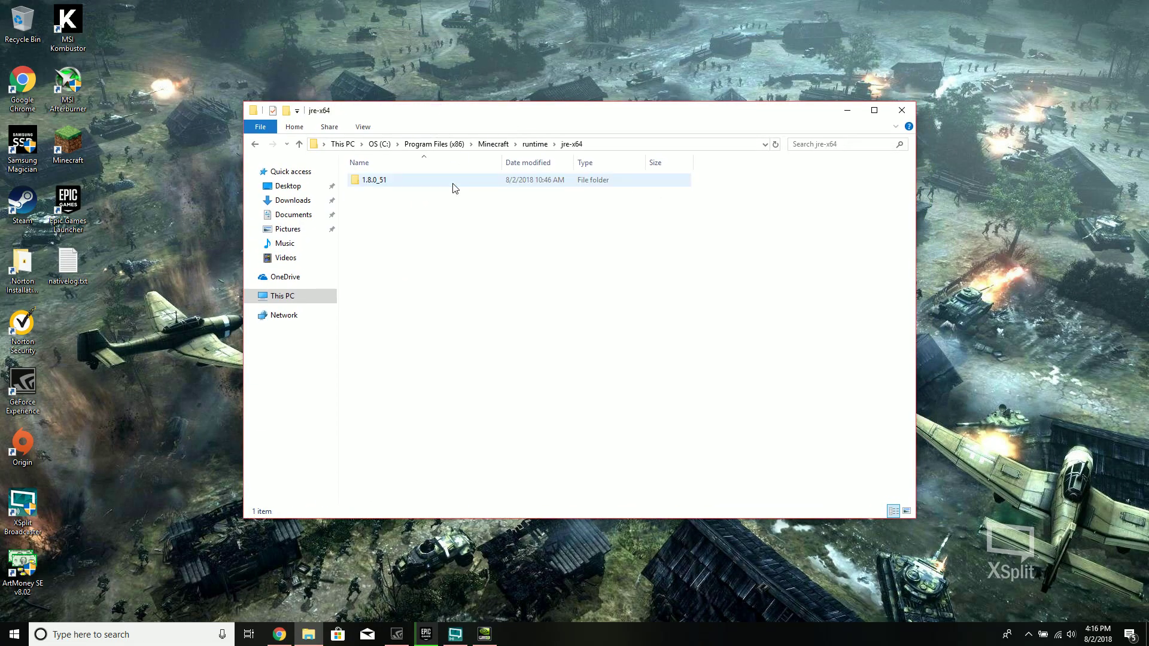
{"action": "double_click", "coordinate": [386, 186]}
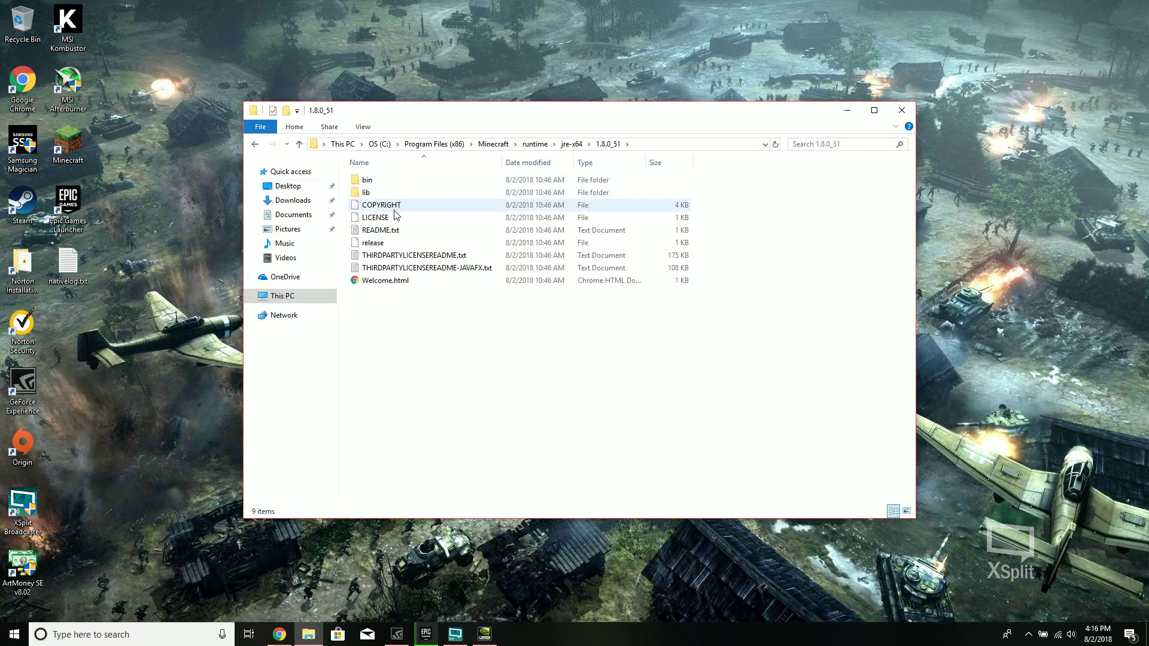
{"action": "left_click", "coordinate": [408, 186]}
{"action": "double_click", "coordinate": [408, 186]}
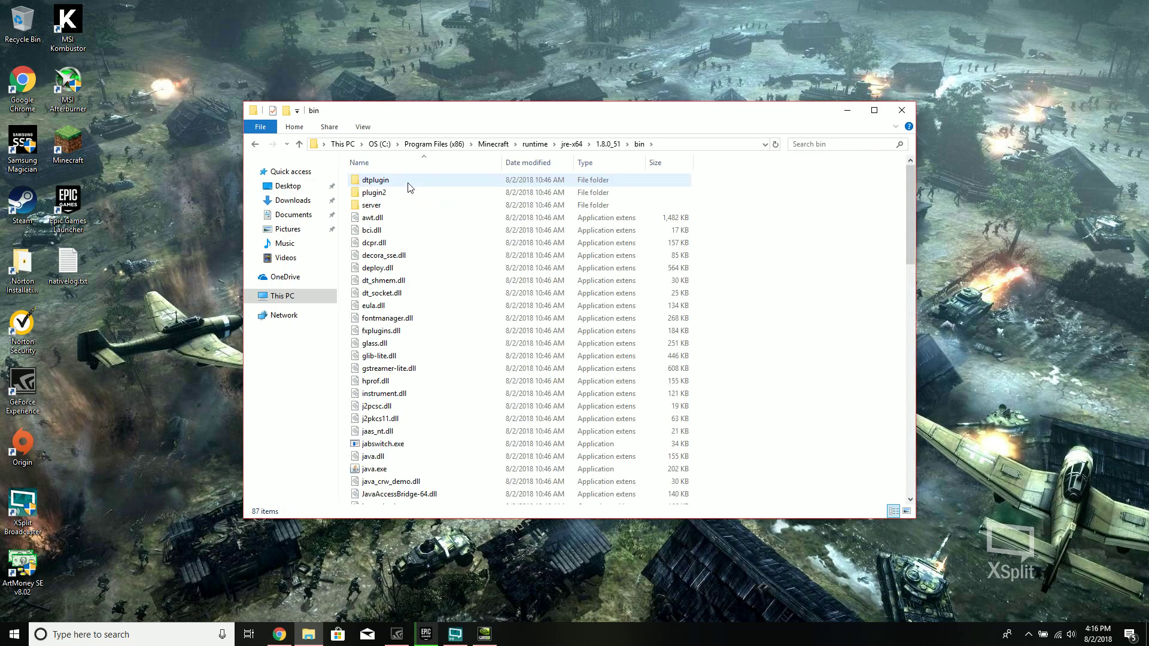
Look through the bin folder's files for javaw.exe and select it
{"action": "scroll", "coordinate": [451, 428], "scroll_direction": "down", "scroll_amount": 10}
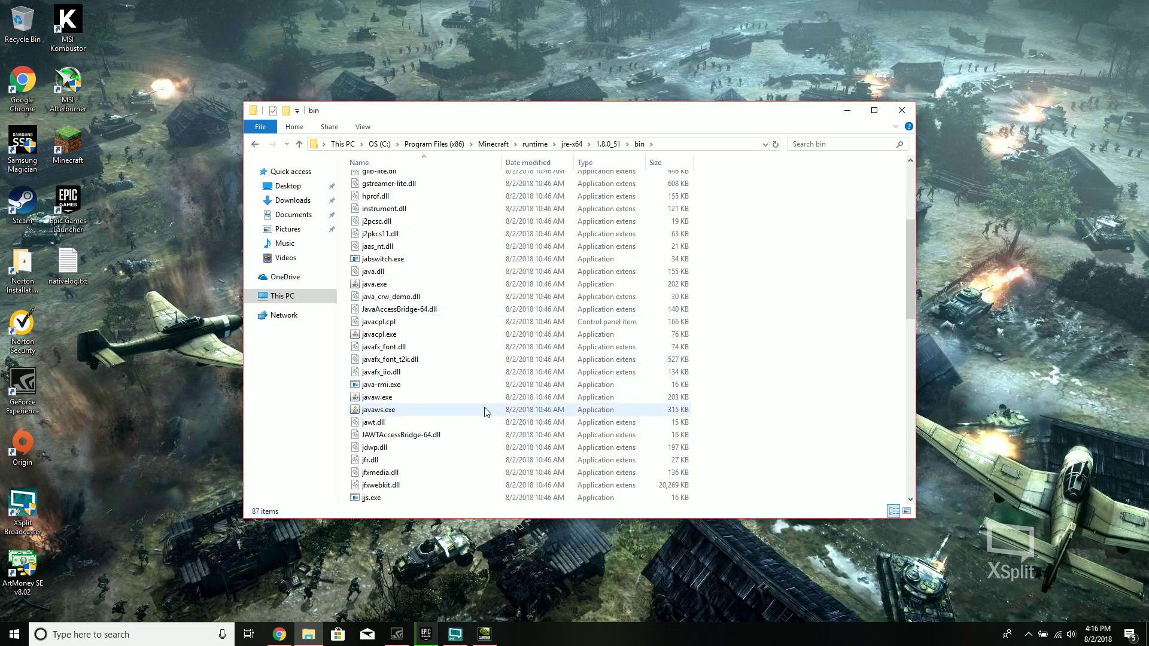
{"action": "scroll", "coordinate": [488, 411], "scroll_direction": "down", "scroll_amount": 15}
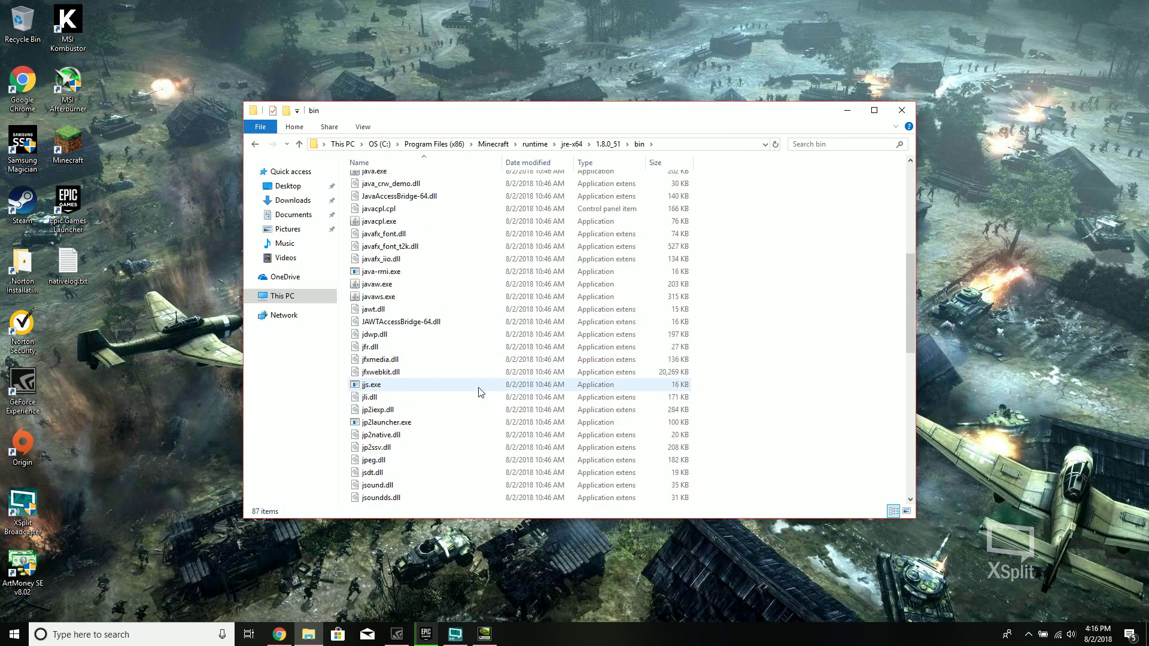
{"action": "scroll", "coordinate": [482, 395], "scroll_direction": "up", "scroll_amount": 20}
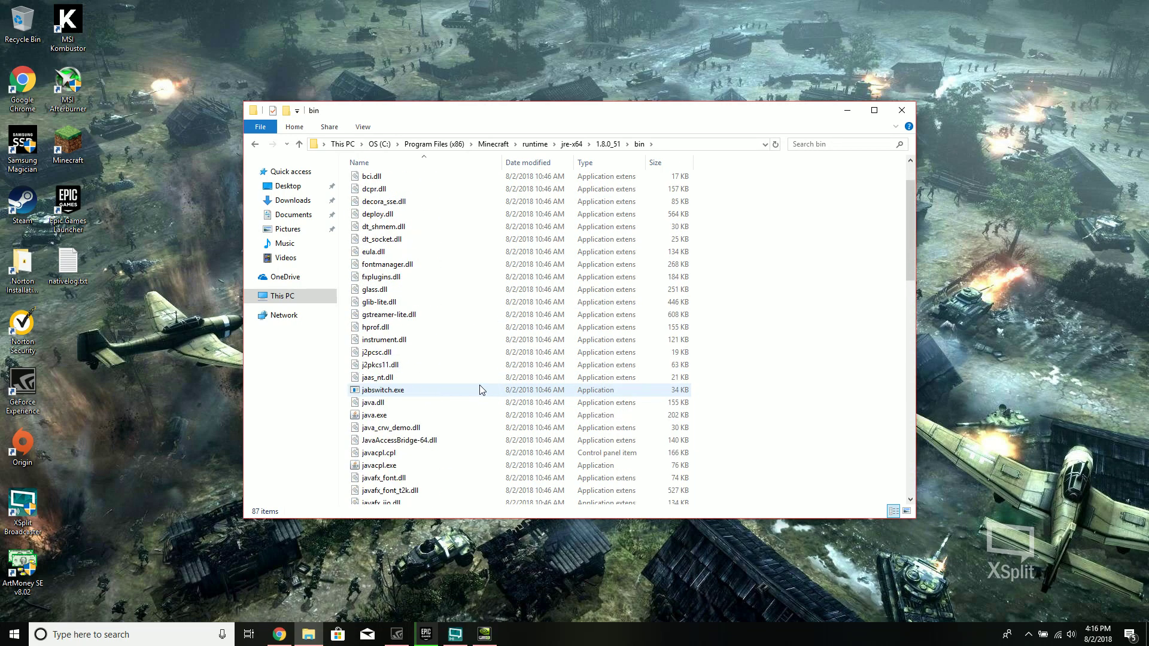
{"action": "scroll", "coordinate": [458, 407], "scroll_direction": "down", "scroll_amount": 2}
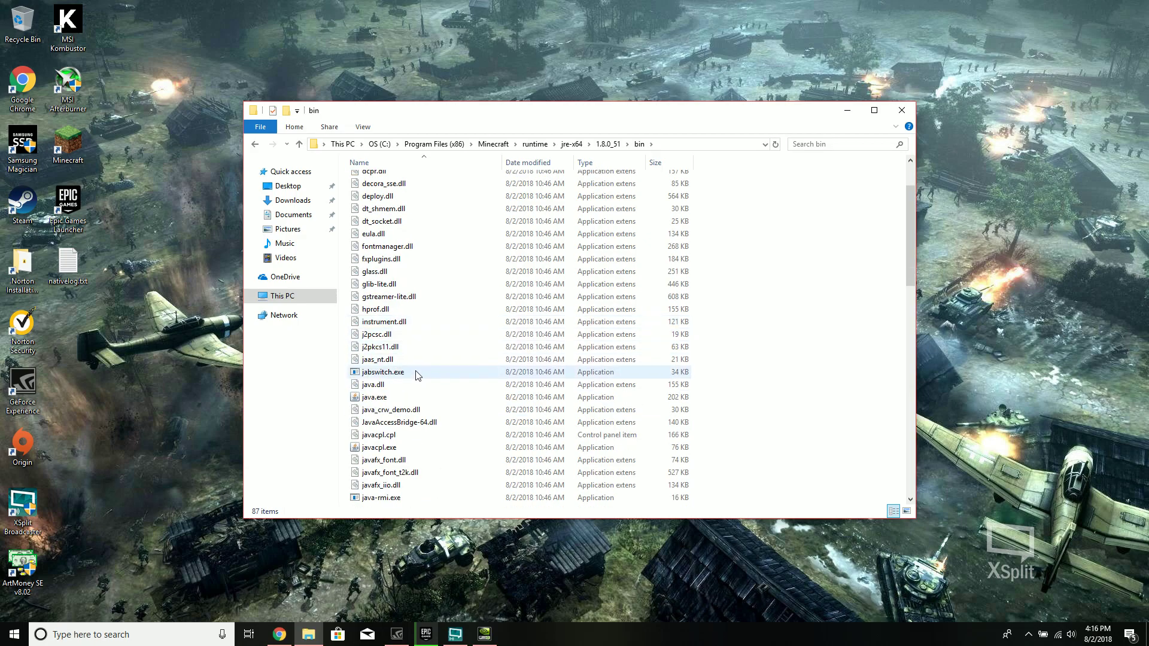
{"action": "scroll", "coordinate": [413, 401], "scroll_direction": "down", "scroll_amount": 1}
{"action": "left_click", "coordinate": [417, 473]}
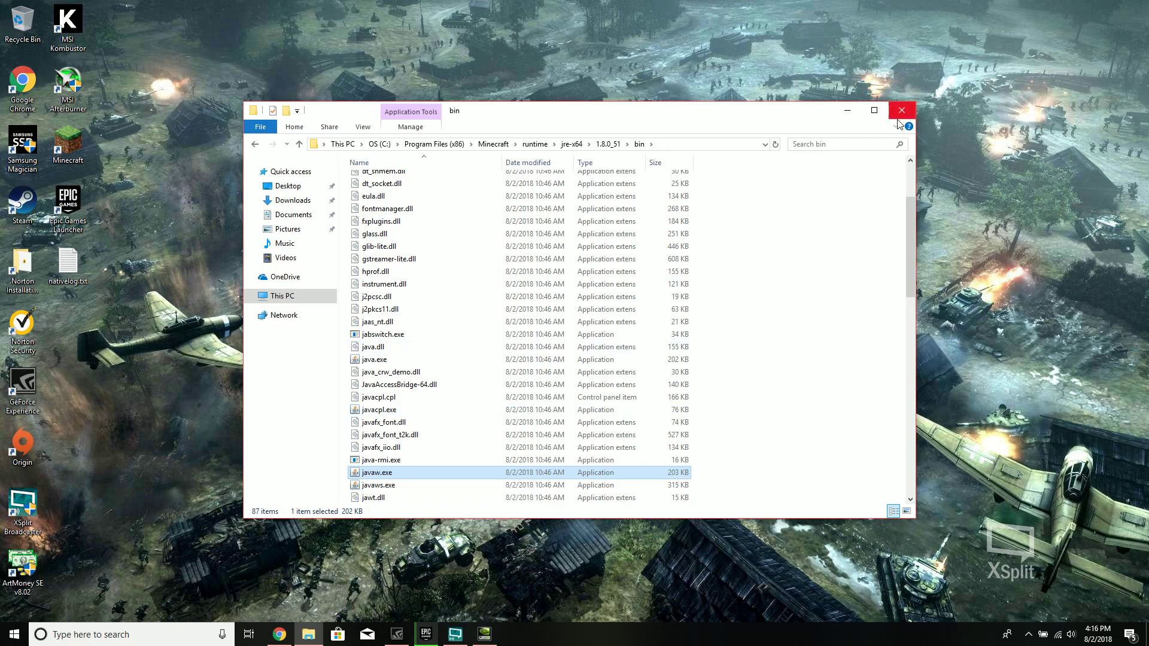
Point out javacpl.exe and javaws.exe near javaw.exe, reselect javaw.exe, and close the folder window
{"action": "scroll", "coordinate": [416, 402], "scroll_direction": "up", "scroll_amount": 3}
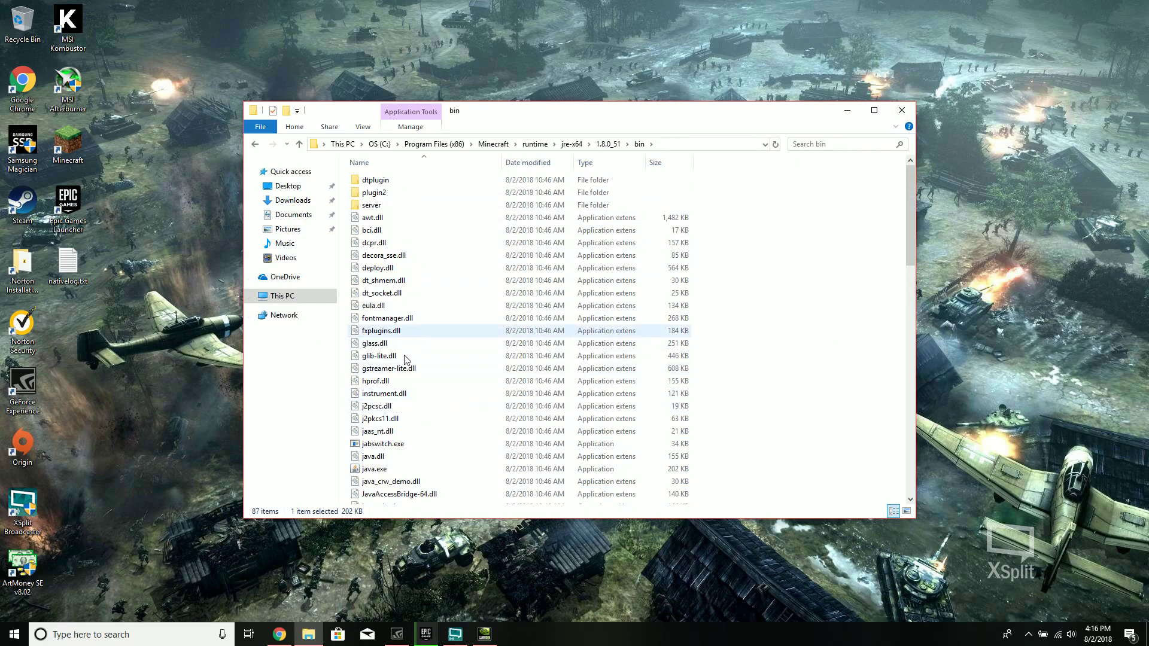
{"action": "scroll", "coordinate": [406, 350], "scroll_direction": "down", "scroll_amount": 3}
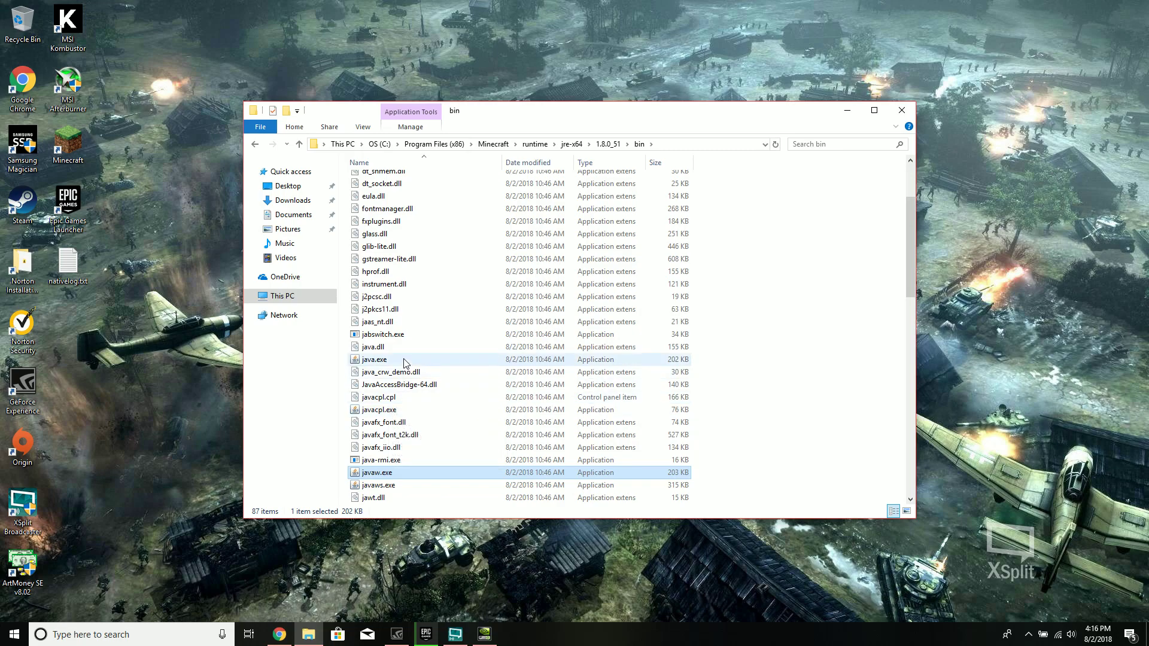
{"action": "left_click", "coordinate": [402, 409]}
{"action": "left_click", "coordinate": [408, 485]}
{"action": "scroll", "coordinate": [407, 455], "scroll_direction": "down", "scroll_amount": 2}
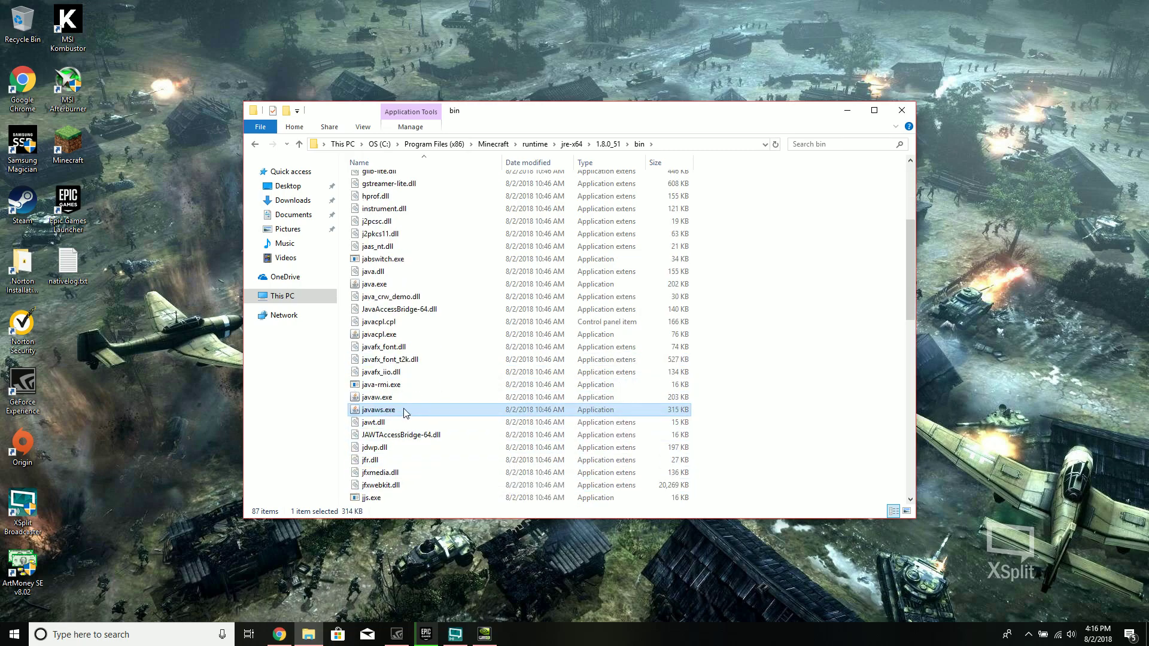
{"action": "left_click", "coordinate": [391, 398]}
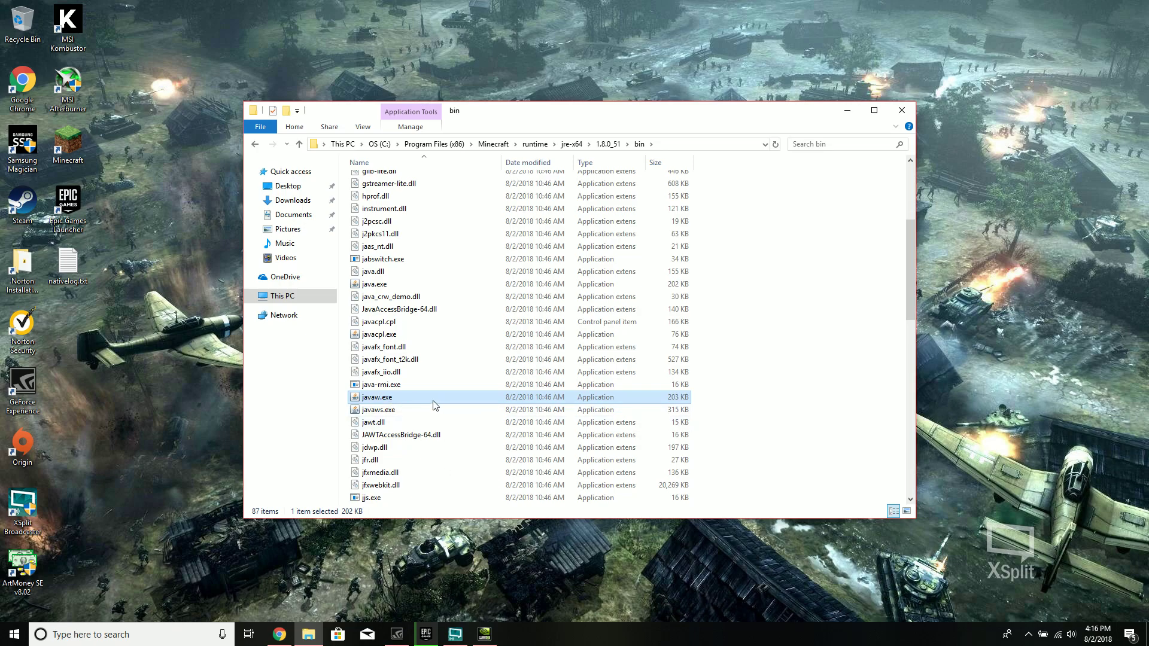
{"action": "left_click", "coordinate": [903, 112]}
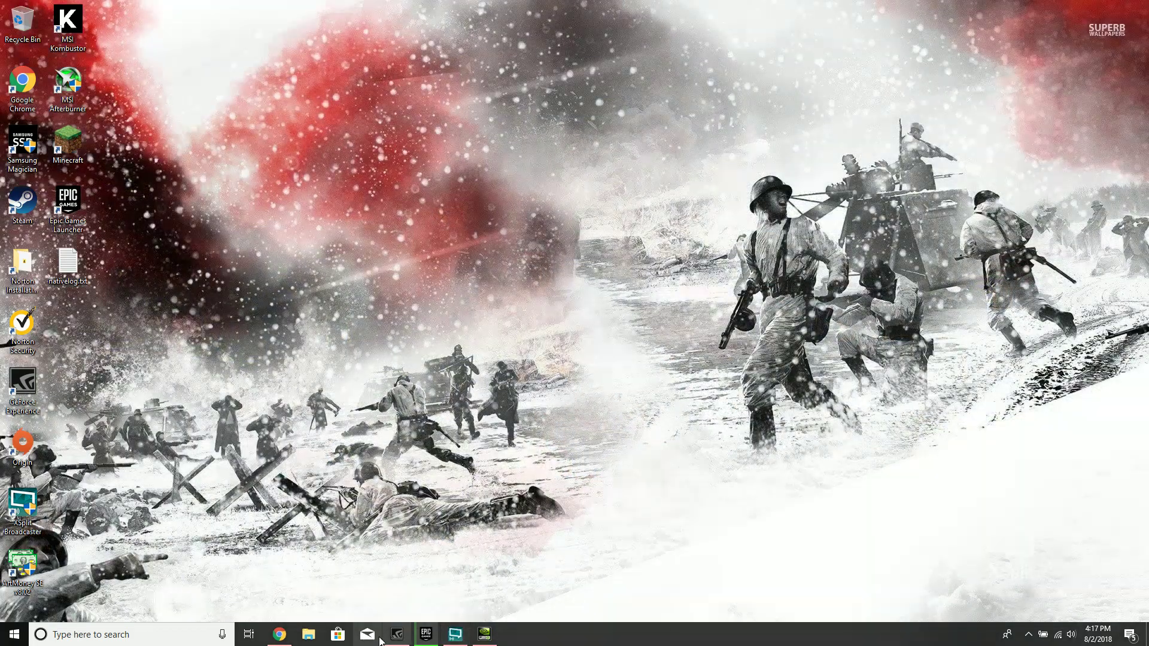
Bring back NVIDIA Control Panel as a smaller window and place the Minecraft shortcut's file location folder below its program settings
{"action": "left_click", "coordinate": [486, 636]}
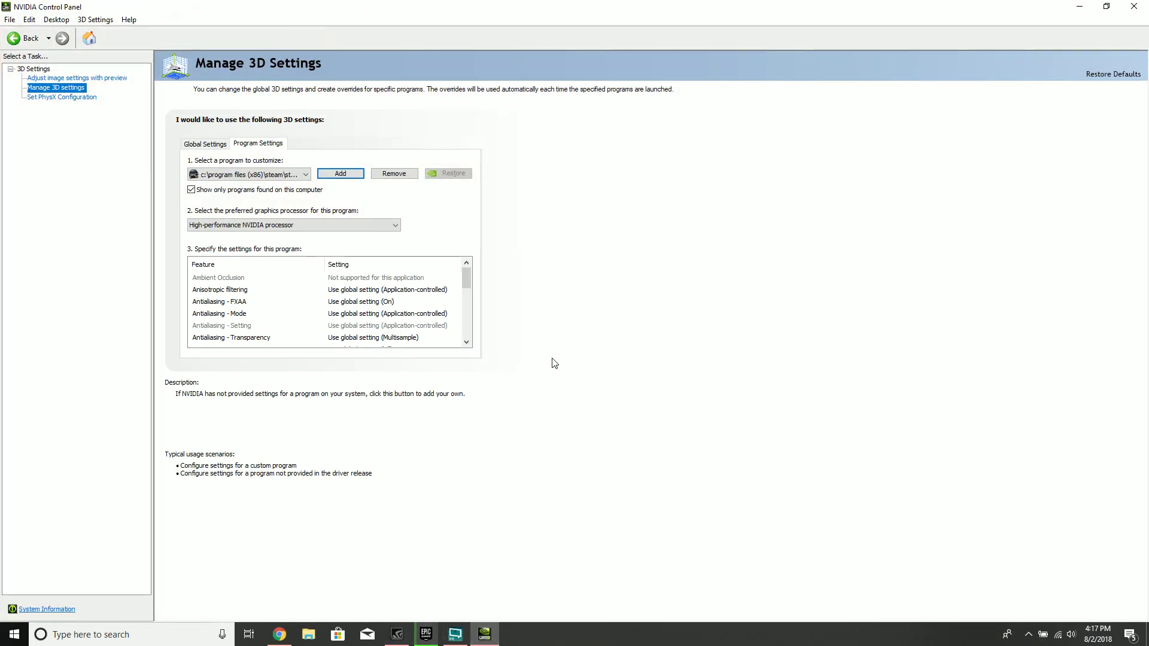
{"action": "double_click", "coordinate": [610, 9]}
{"action": "right_click", "coordinate": [76, 142]}
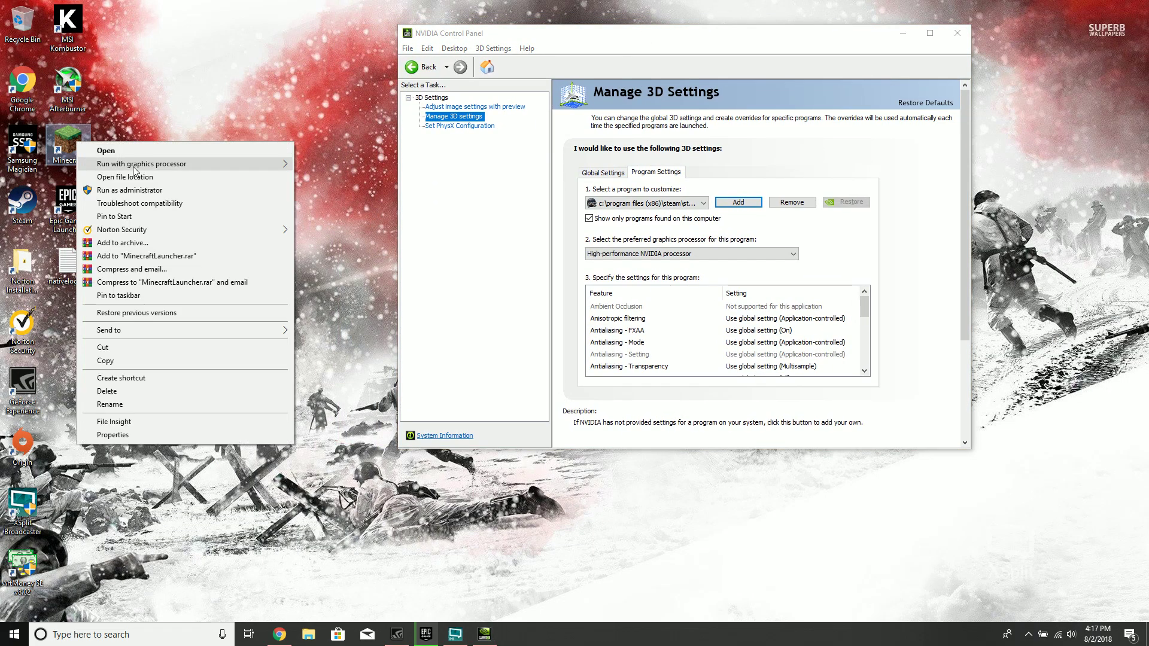
{"action": "left_click", "coordinate": [145, 174]}
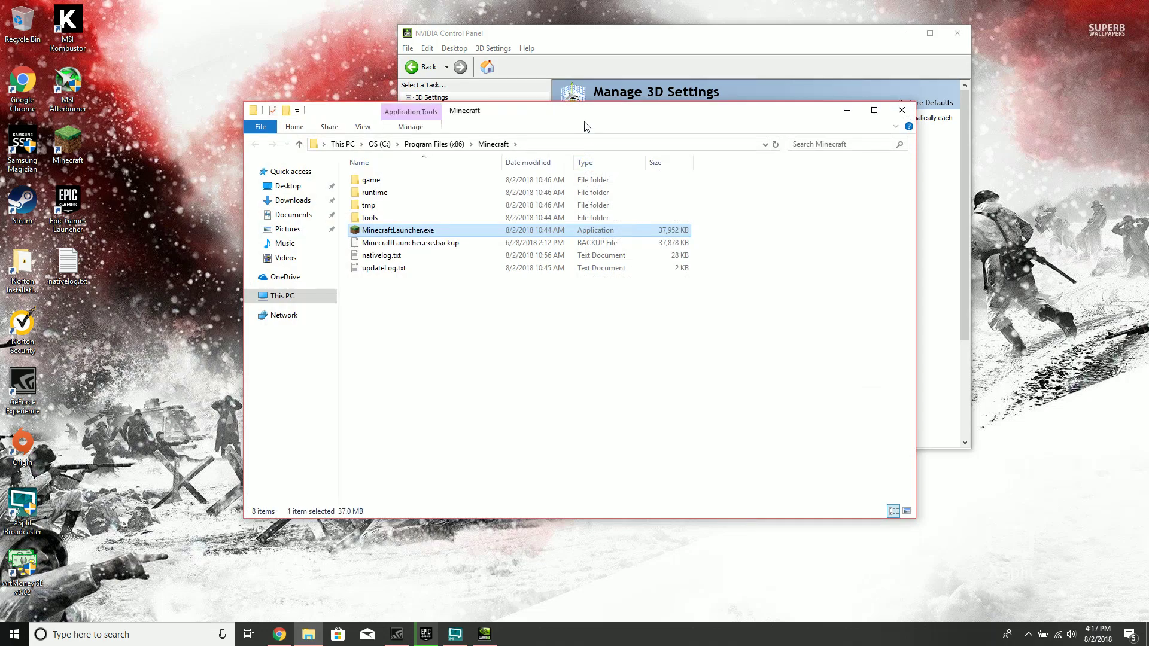
{"action": "left_click_drag", "start_coordinate": [571, 120], "coordinate": [752, 382]}
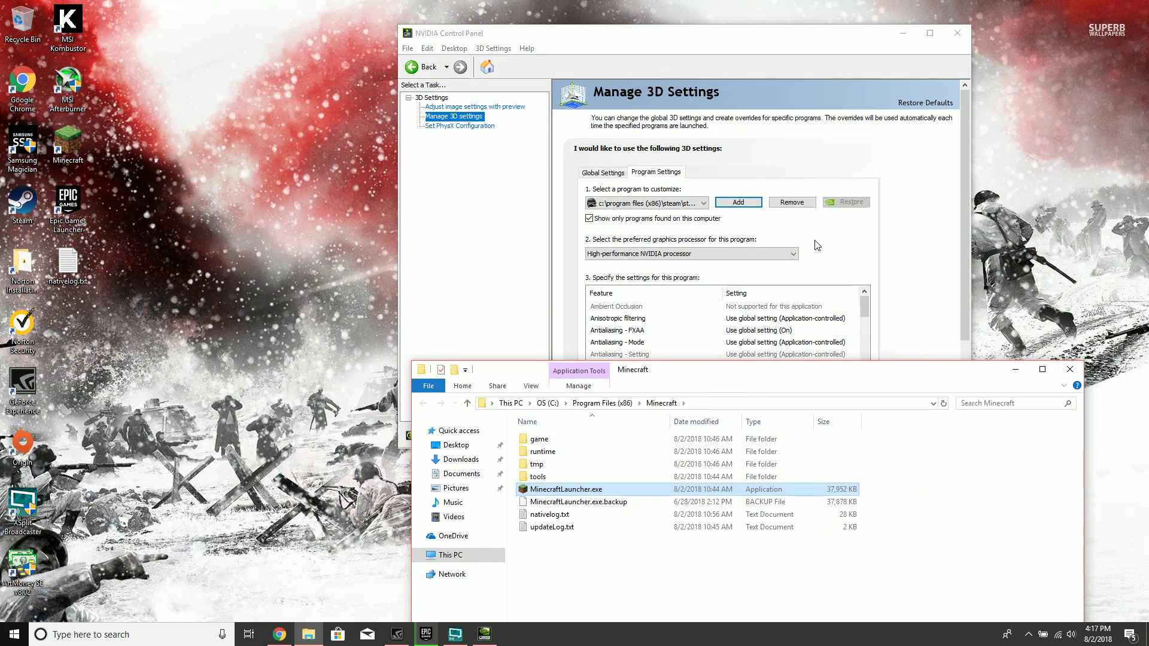
Start adding a program to the 3D program settings and browse to the Minecraft folder in C:\Program Files (x86)
{"action": "left_click", "coordinate": [737, 202]}
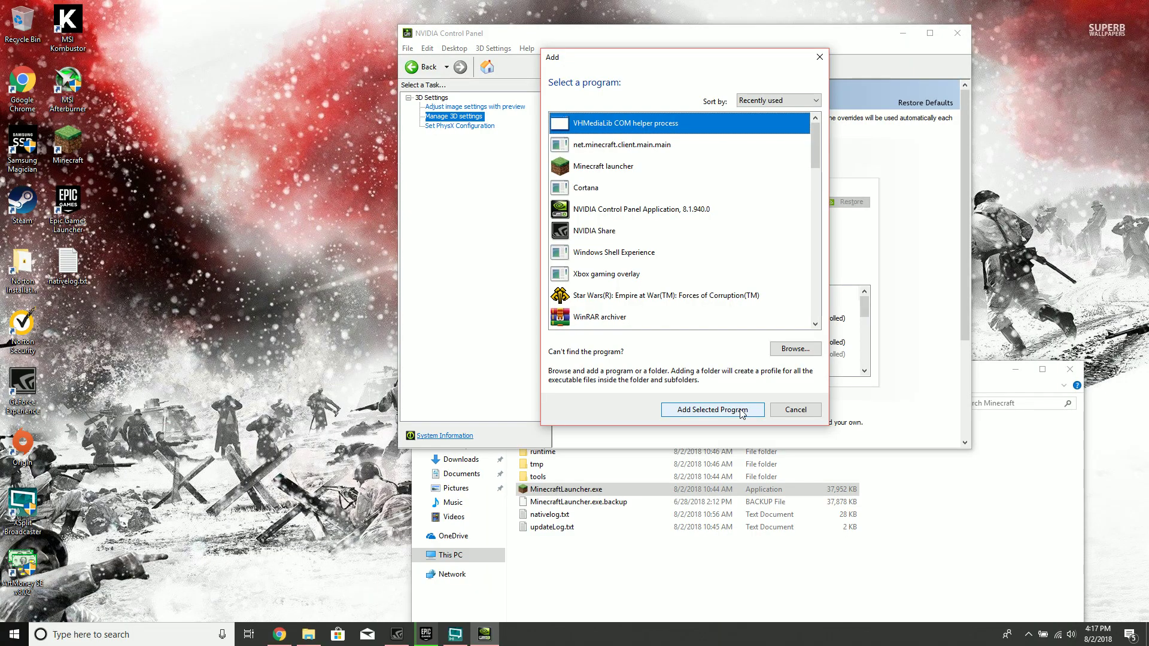
{"action": "left_click", "coordinate": [812, 350]}
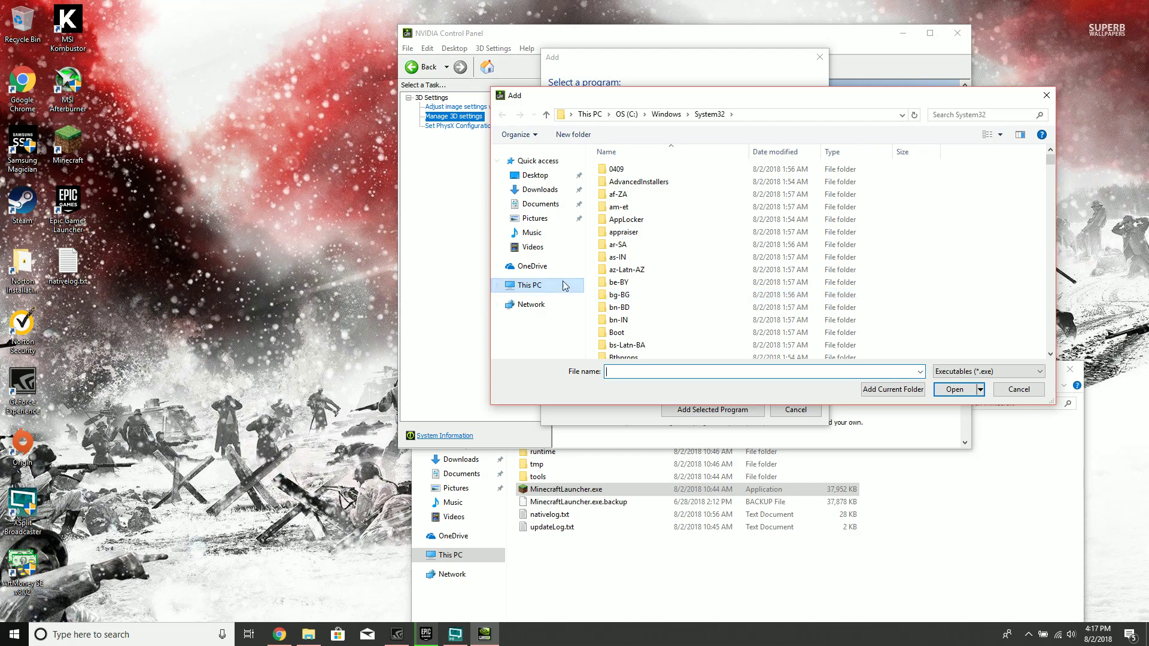
{"action": "double_click", "coordinate": [662, 311]}
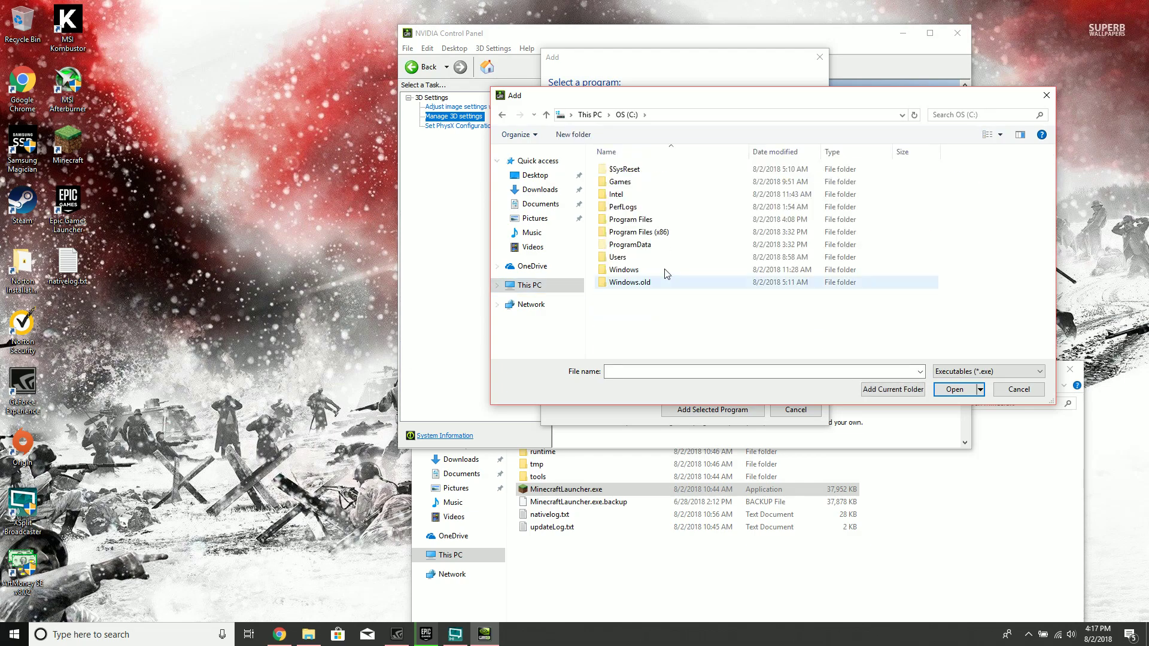
{"action": "double_click", "coordinate": [679, 232]}
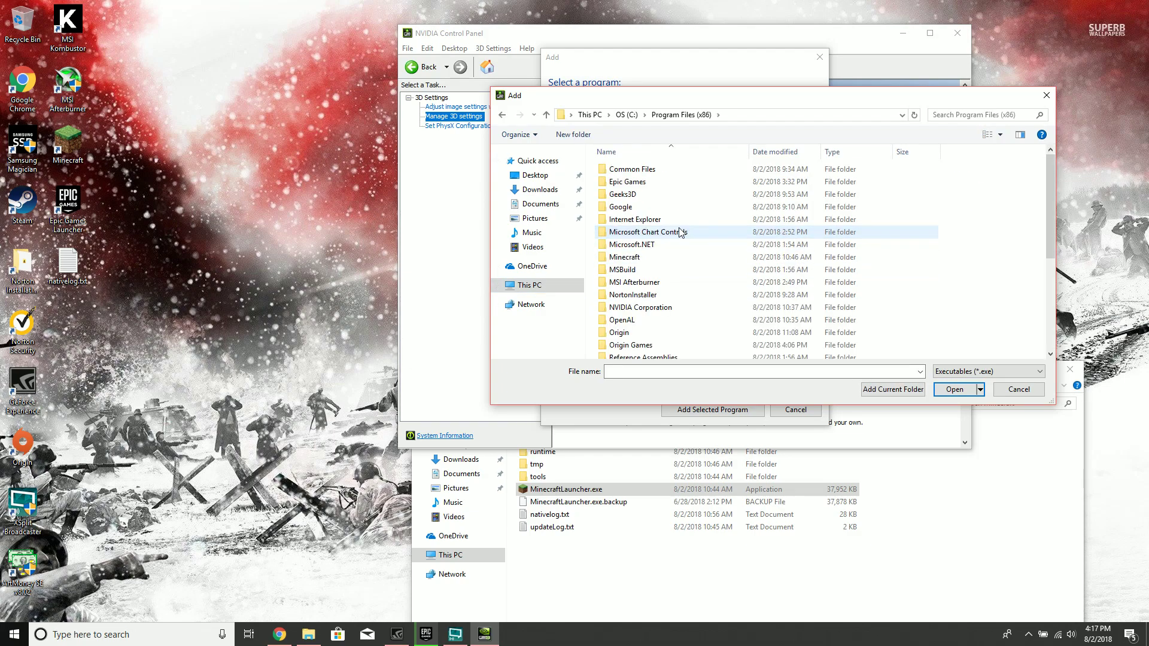
{"action": "scroll", "coordinate": [673, 299], "scroll_direction": "down", "scroll_amount": 4}
{"action": "scroll", "coordinate": [644, 347], "scroll_direction": "up", "scroll_amount": 4}
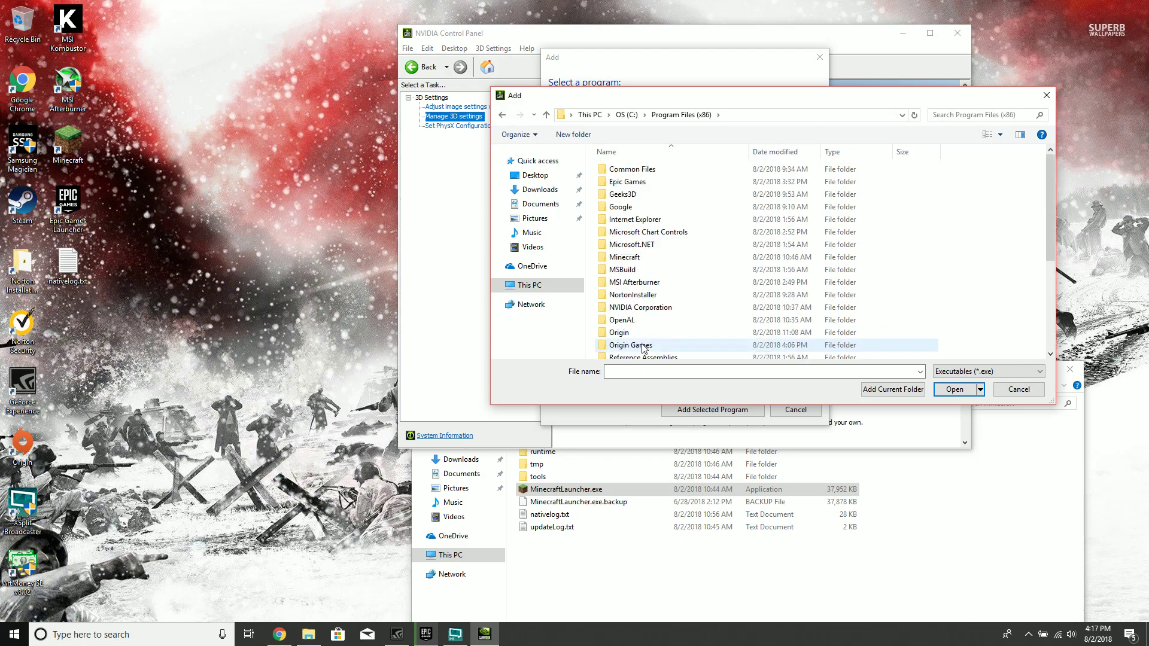
{"action": "scroll", "coordinate": [640, 287], "scroll_direction": "down", "scroll_amount": 1}
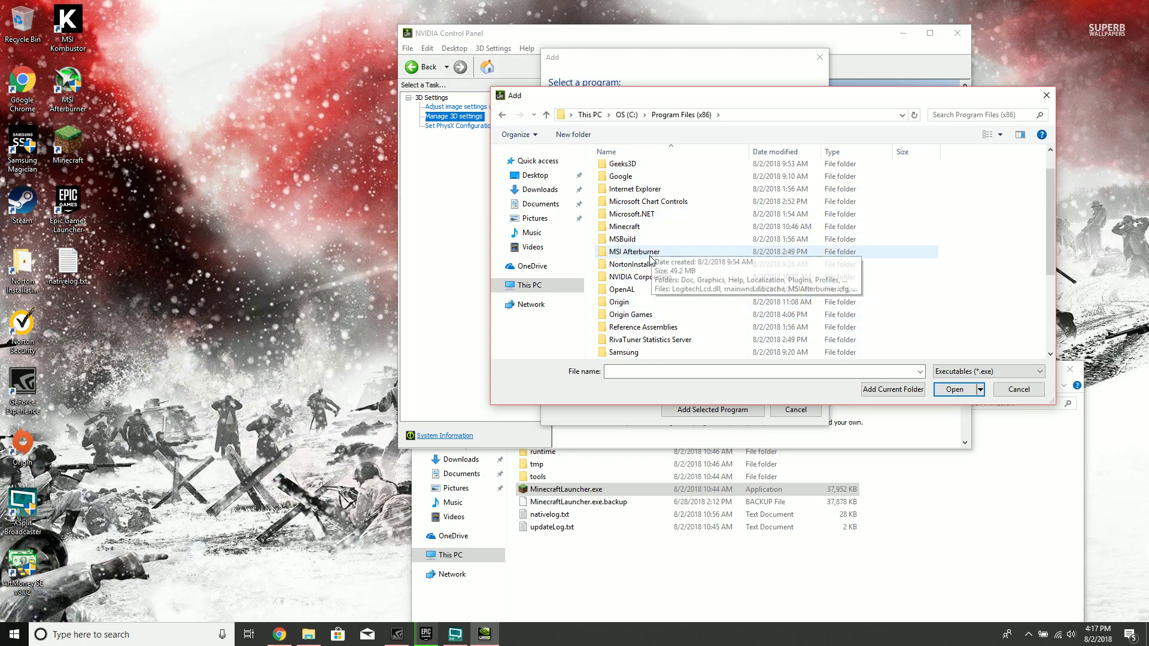
{"action": "double_click", "coordinate": [641, 225]}
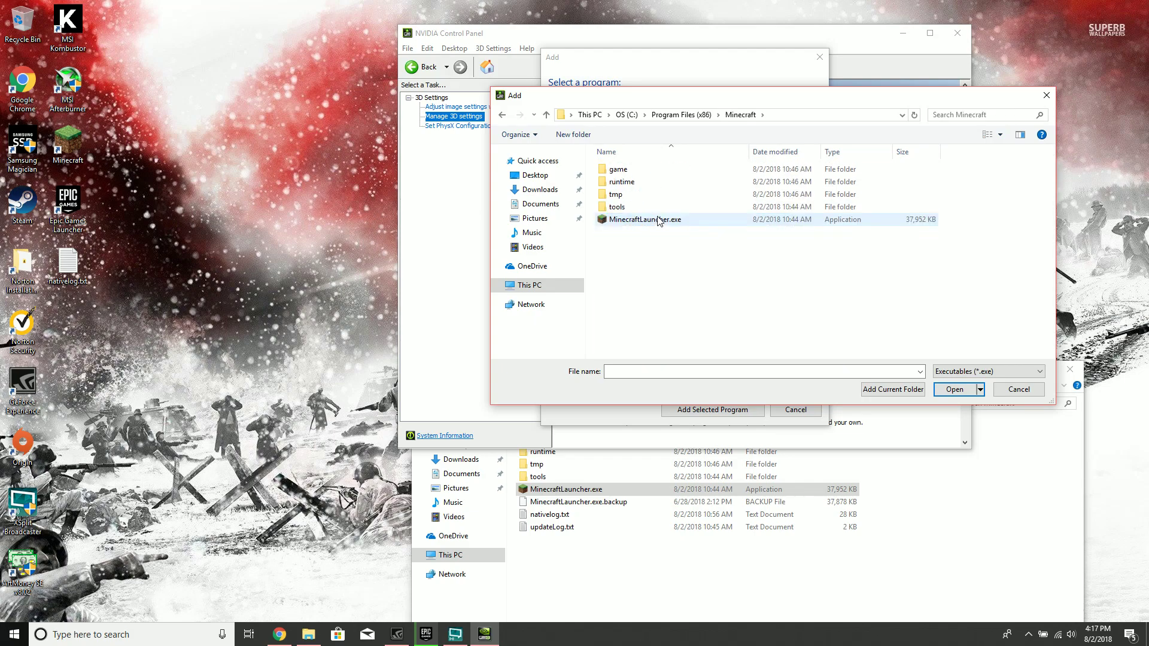
Add javaw.exe from the Minecraft subfolder runtime\jre-x64\1.8.0_51\bin as the program to customize
{"action": "double_click", "coordinate": [640, 179]}
{"action": "double_click", "coordinate": [641, 173]}
{"action": "double_click", "coordinate": [641, 175]}
{"action": "double_click", "coordinate": [640, 170]}
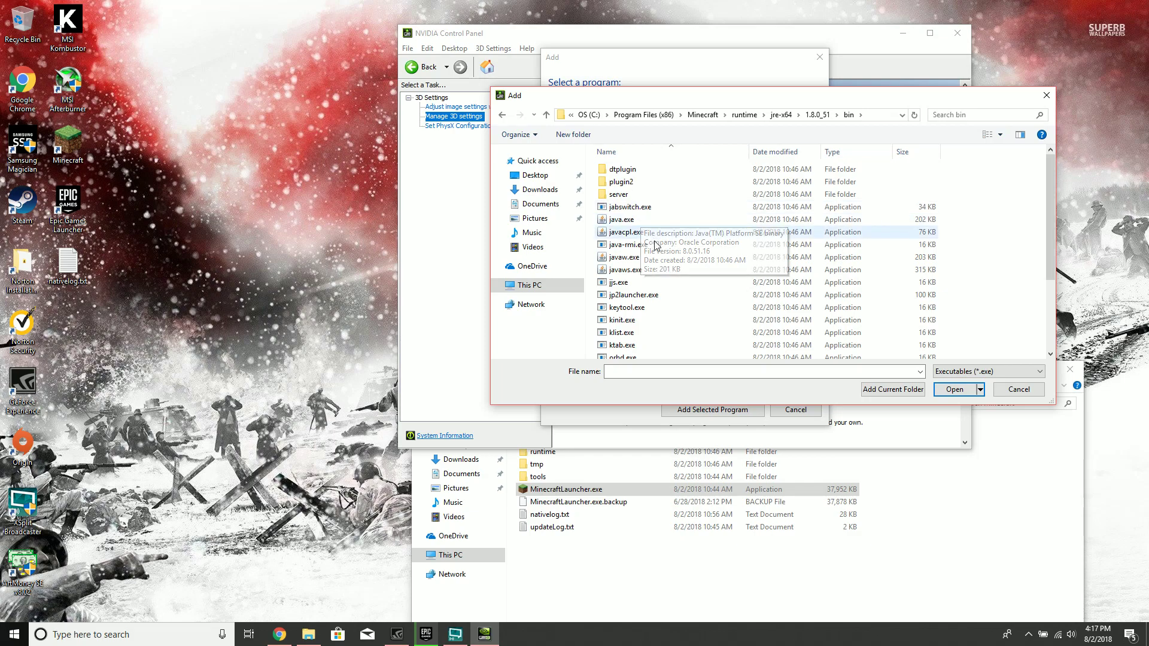
{"action": "left_click", "coordinate": [659, 260]}
{"action": "left_click", "coordinate": [953, 389]}
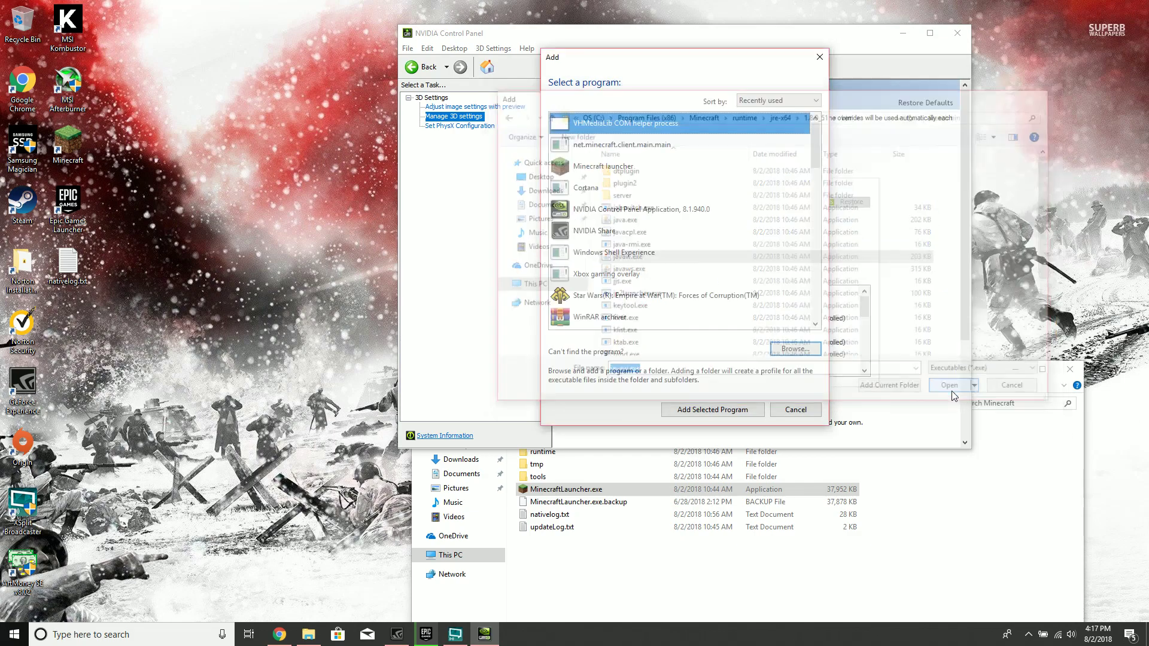
Apply High-performance NVIDIA processor as the added program's preferred graphics processor, and close NVIDIA Control Panel and the Minecraft folder
{"action": "left_click", "coordinate": [675, 255]}
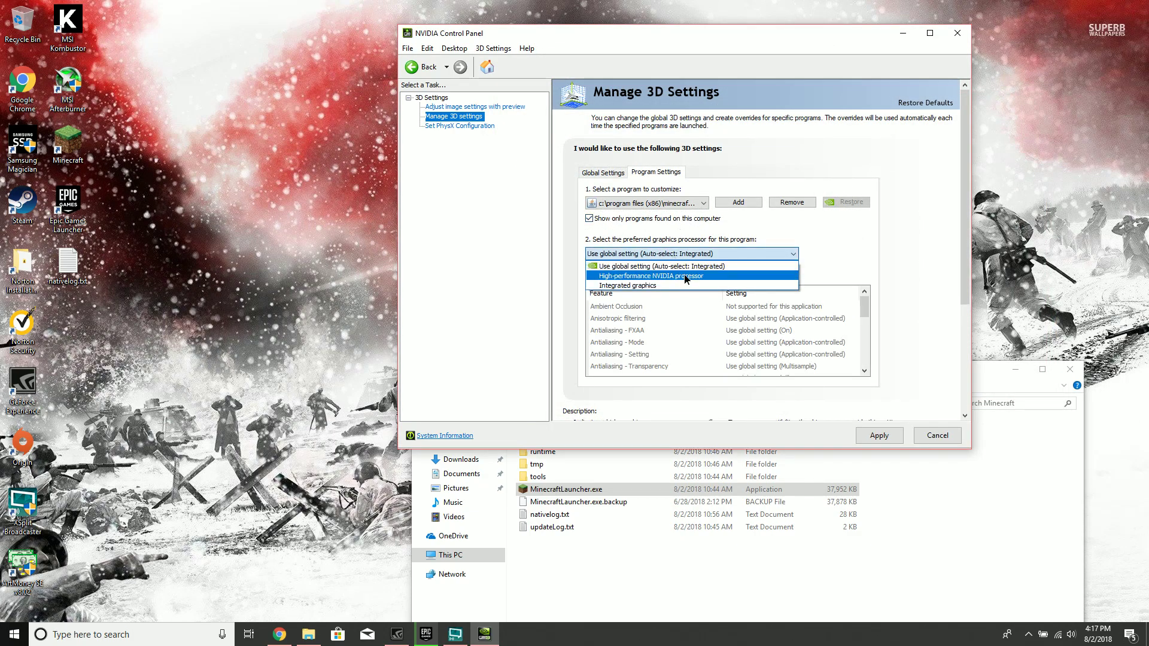
{"action": "left_click", "coordinate": [686, 276]}
{"action": "left_click", "coordinate": [881, 435]}
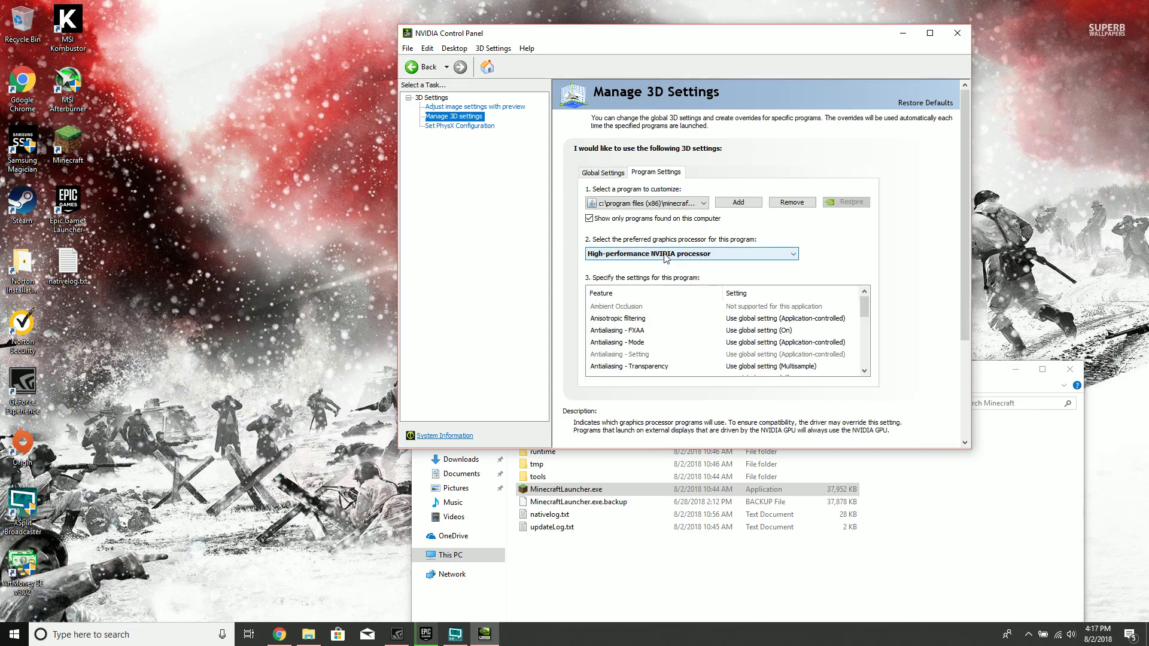
{"action": "left_click", "coordinate": [958, 33]}
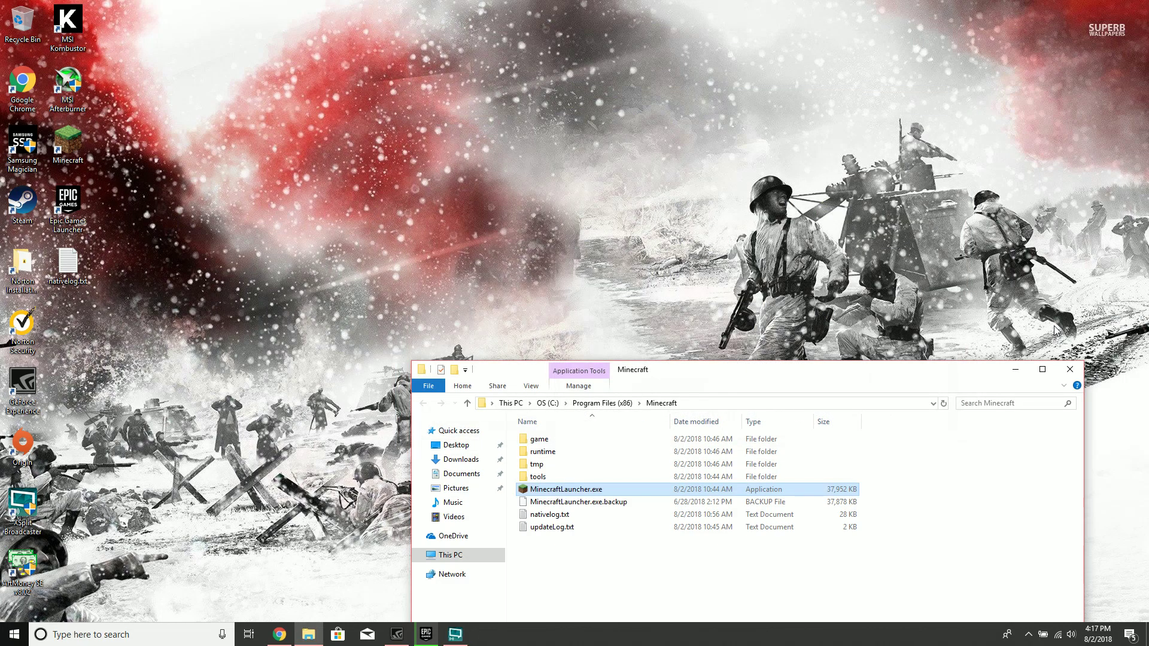
{"action": "left_click", "coordinate": [1071, 368]}
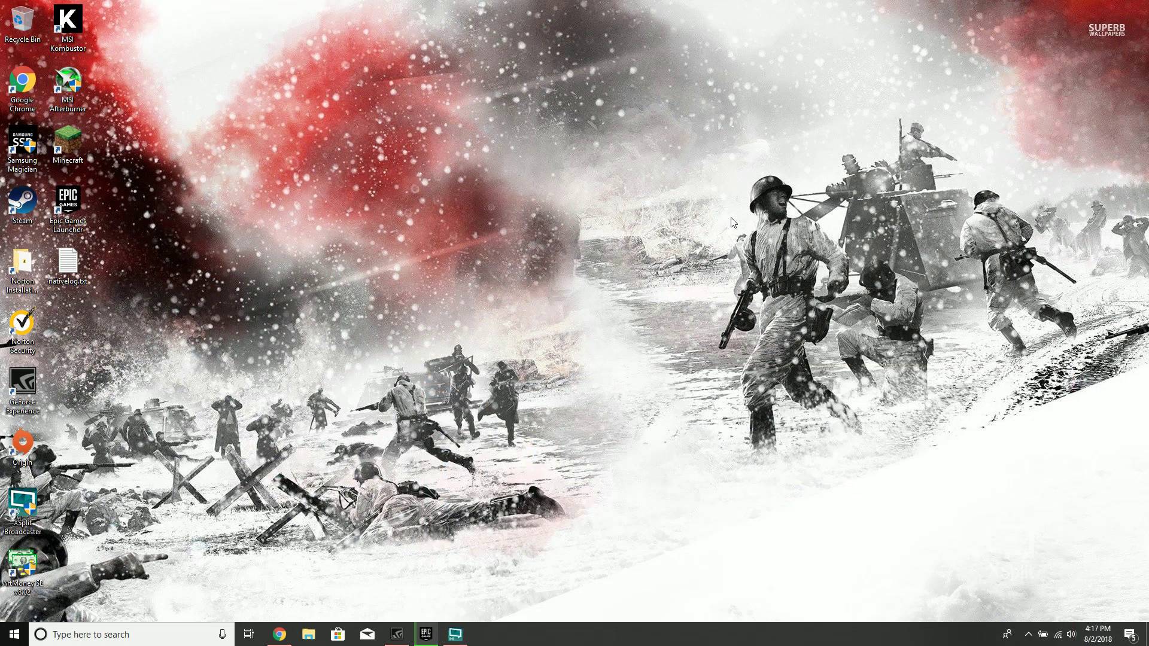